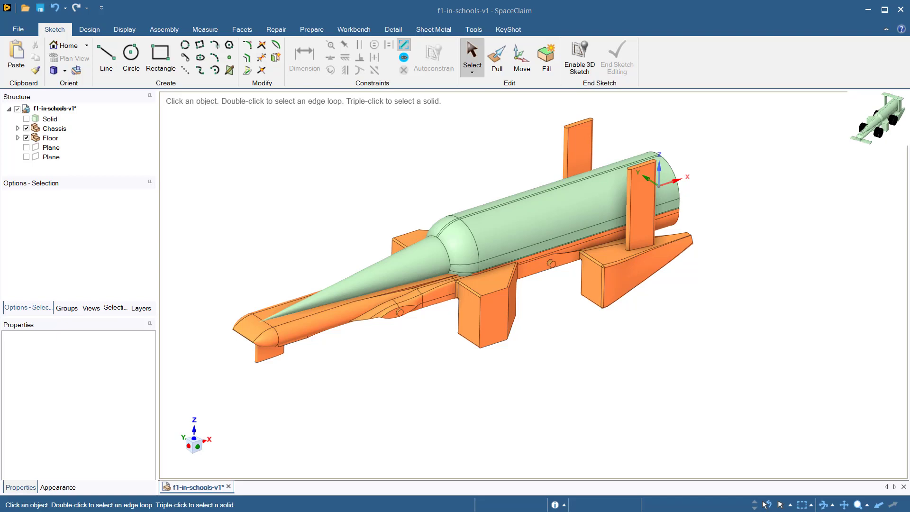
- Sketch a 26 mm circle on the side plane at the axle point and convert it to a surface
click(128, 62)
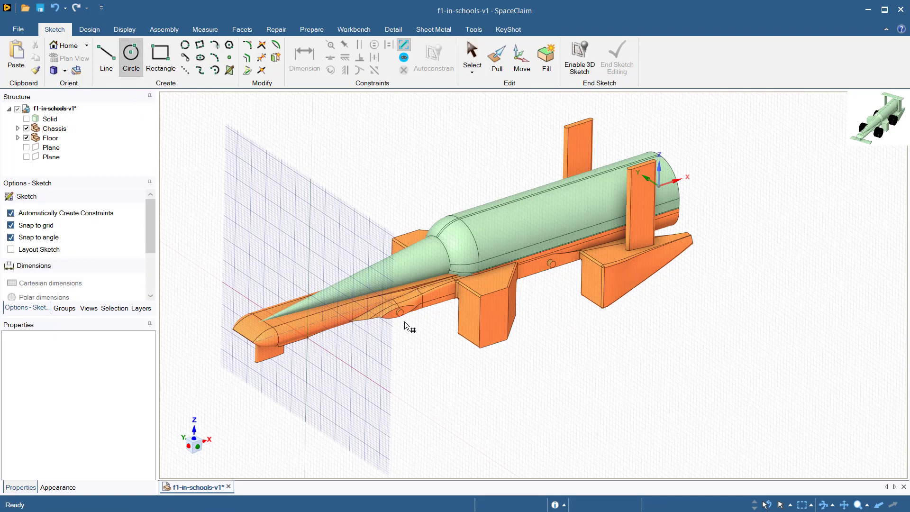
click(402, 317)
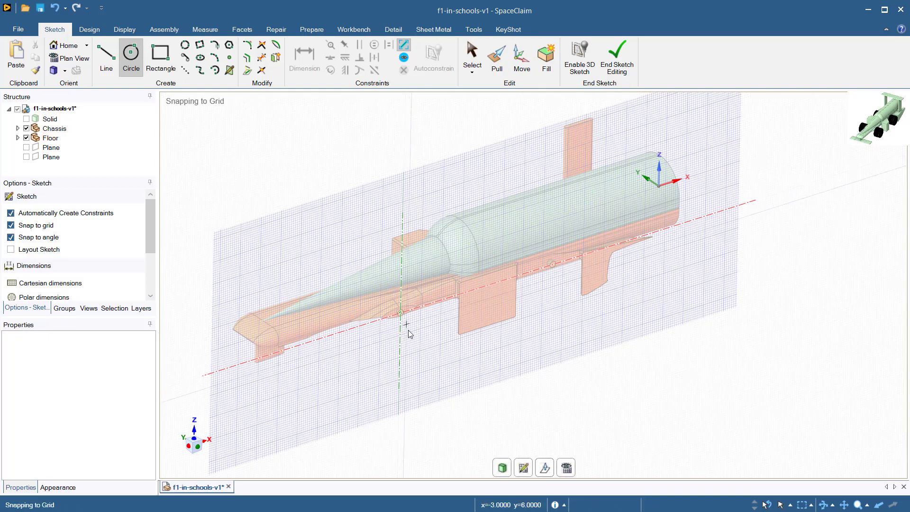
click(566, 468)
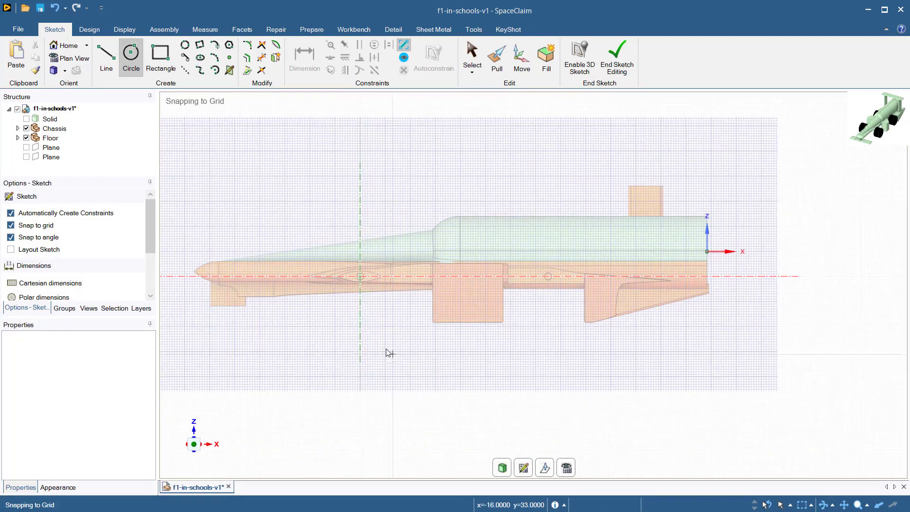
scroll(356, 292, up, 5)
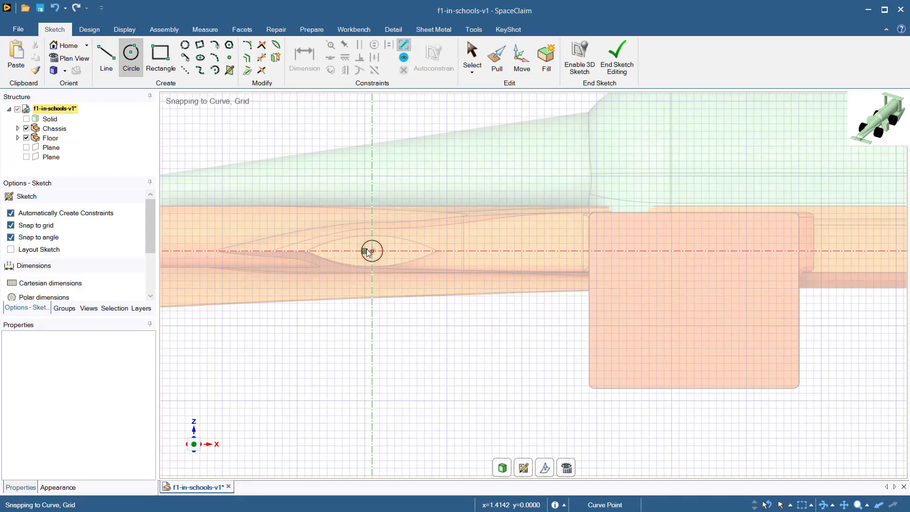
click(372, 251)
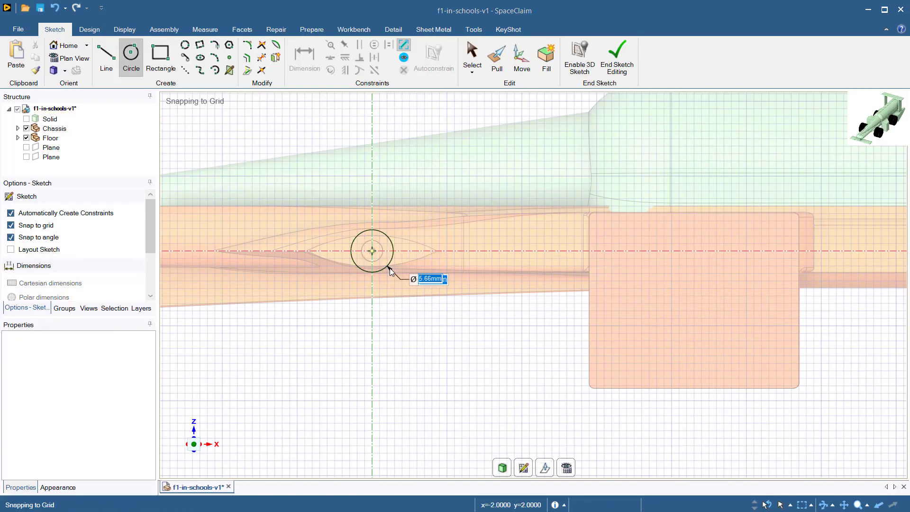
text(26)
key(Return)
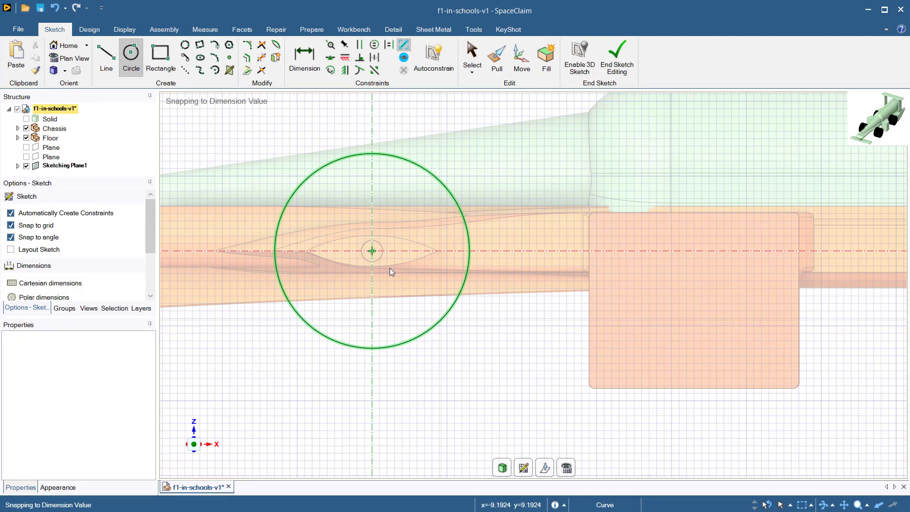
middle_drag(427, 378, 472, 400)
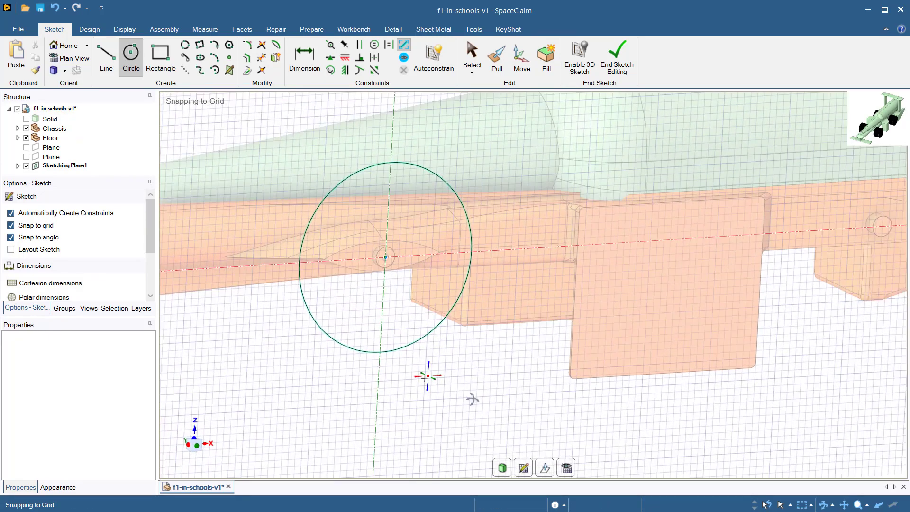
key(s)
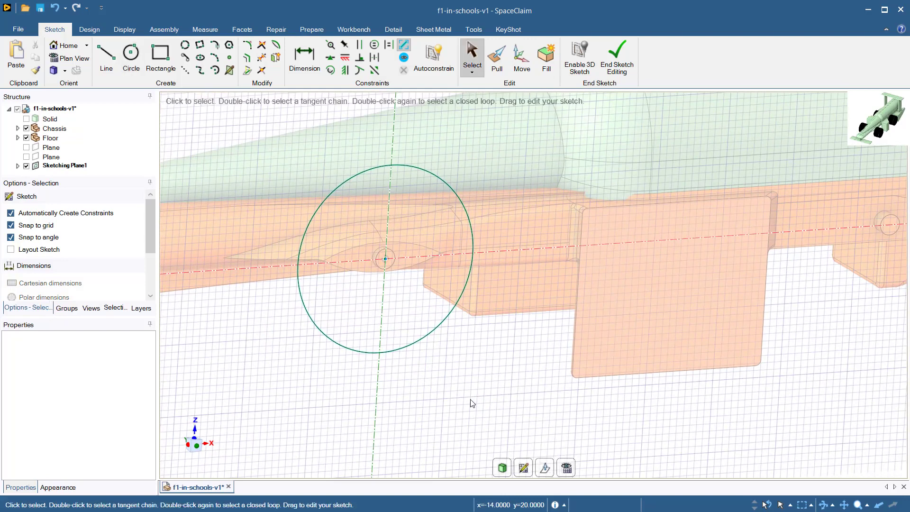
click(502, 468)
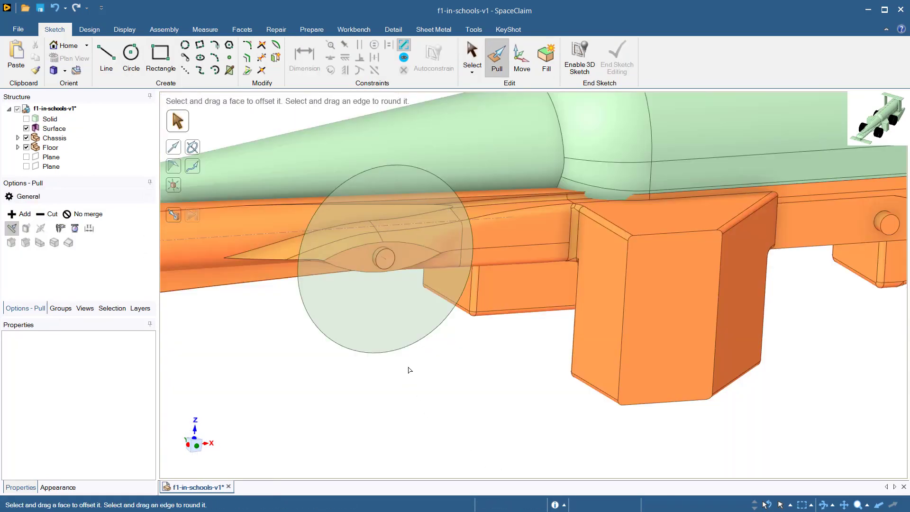
- Pull the circular surface 15 mm into a solid wheel disk
click(403, 344)
drag(402, 341, 440, 398)
key(space)
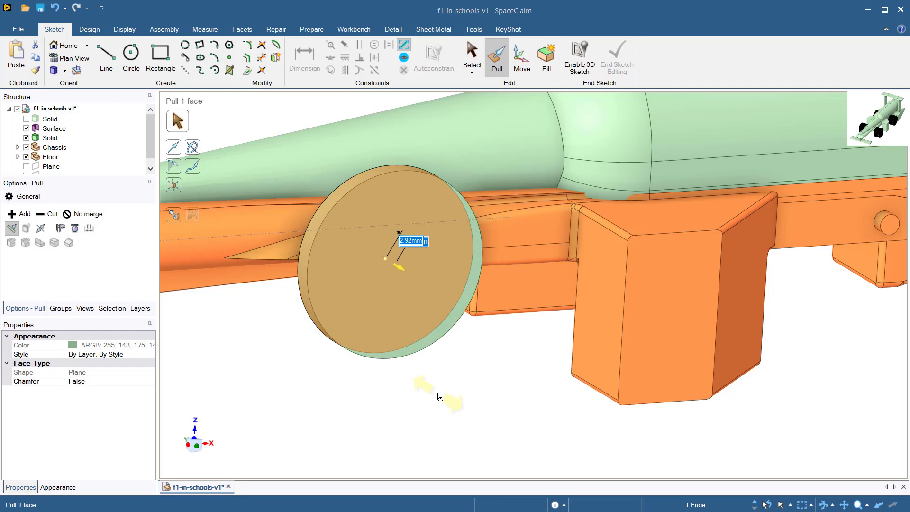
text(15)
key(Return)
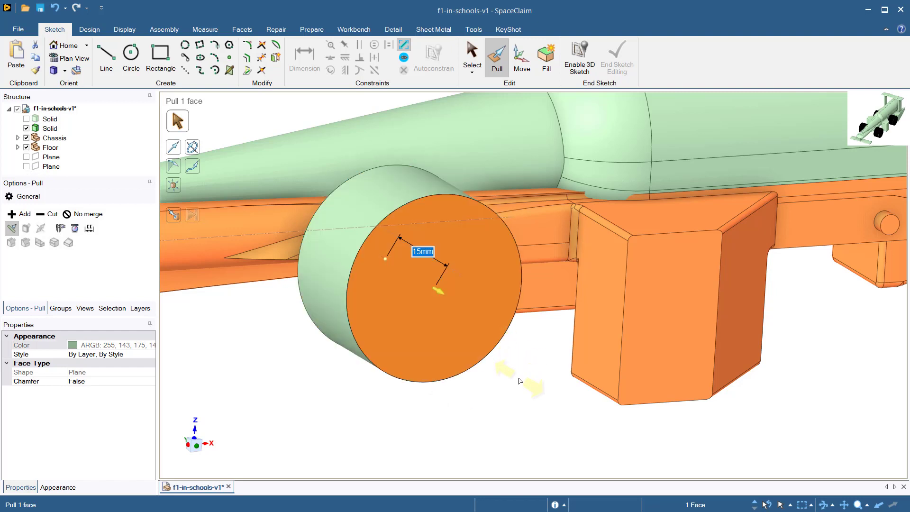
click(525, 401)
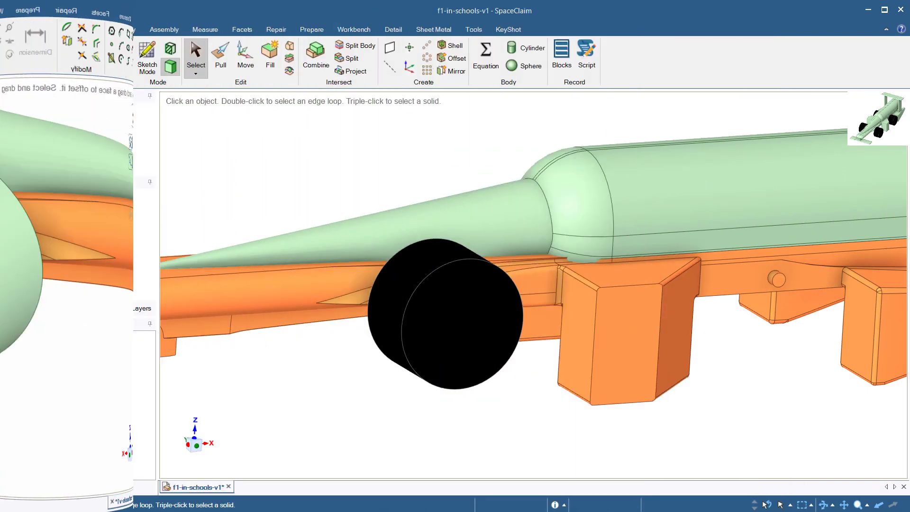
- Move the whole wheel body 7.85 mm downward below the chassis
click(245, 58)
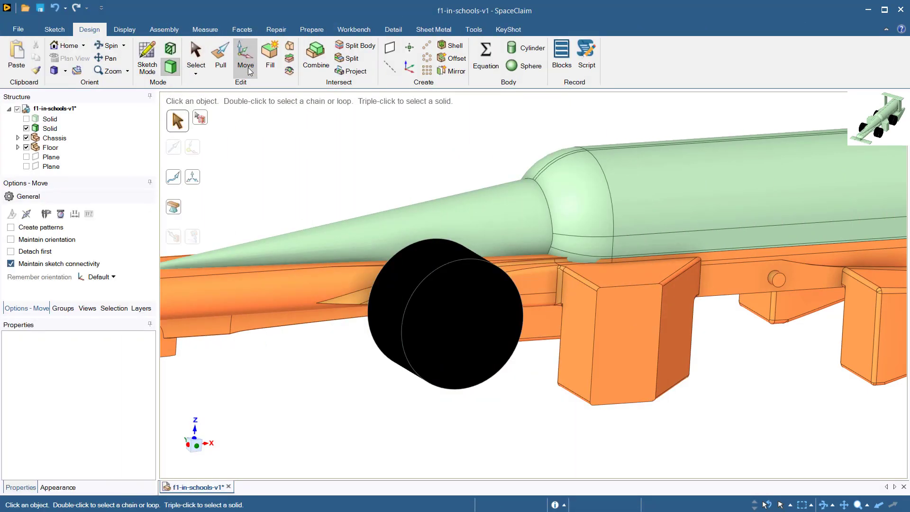
click(425, 274)
double_click(425, 275)
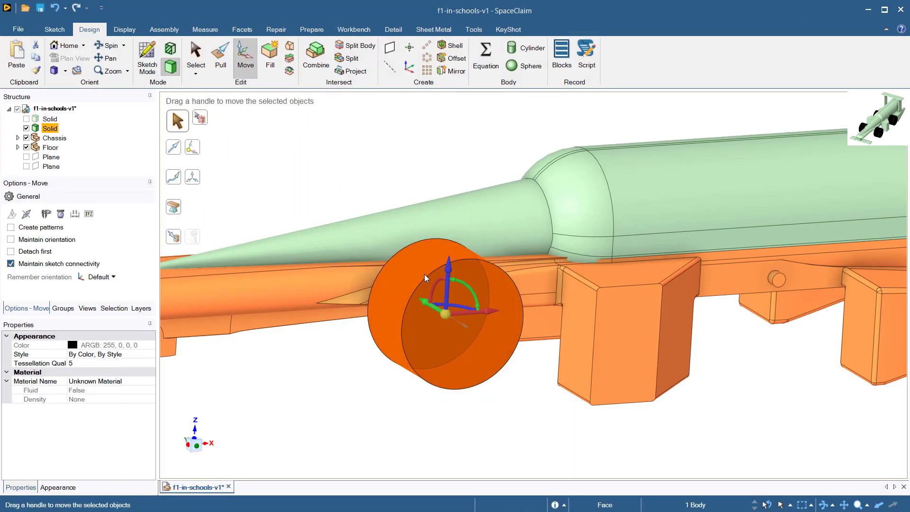
drag(449, 283, 449, 289)
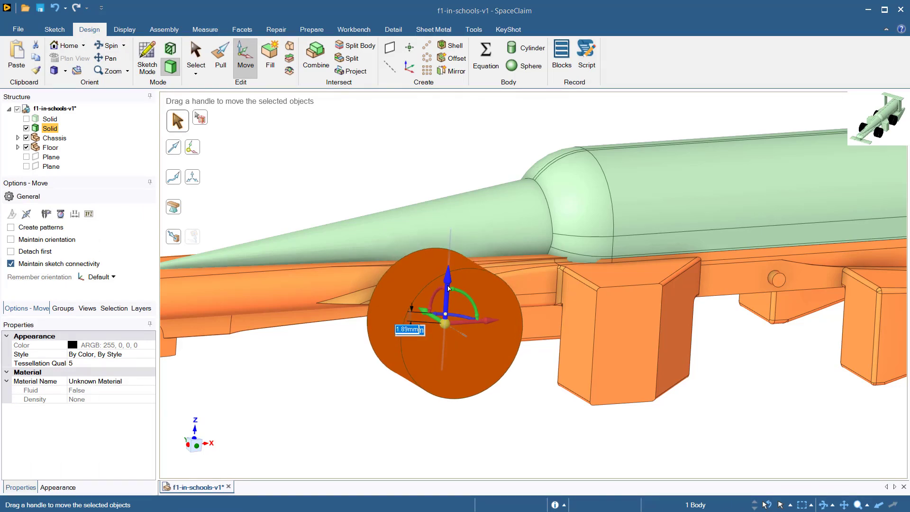
text(7.85)
key(Return)
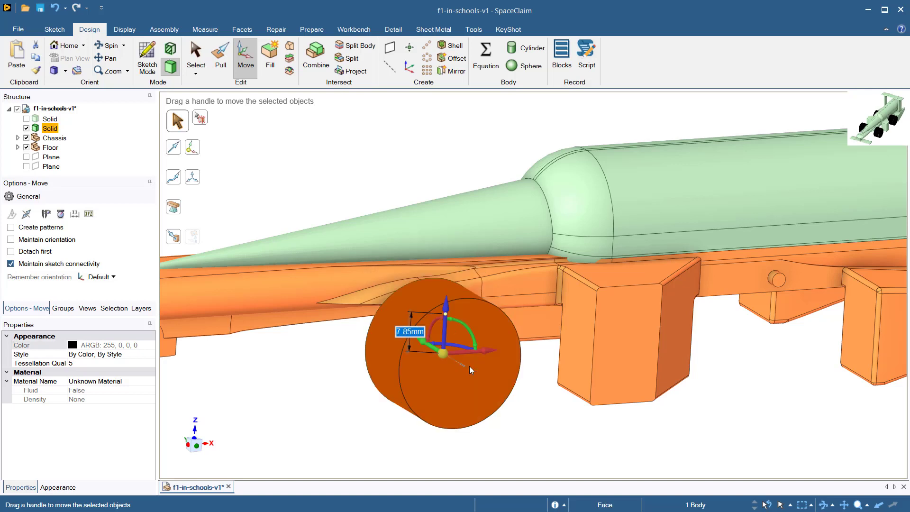
click(525, 432)
key(s)
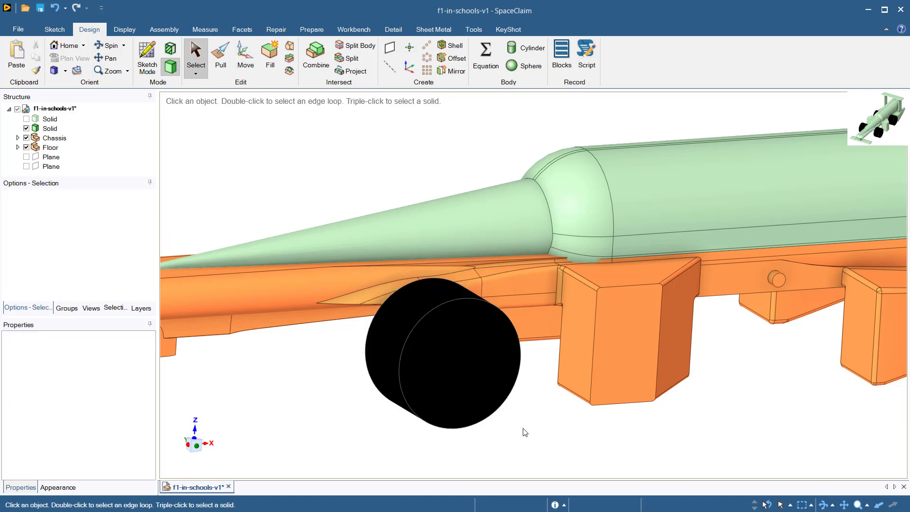
scroll(525, 432, down, 3)
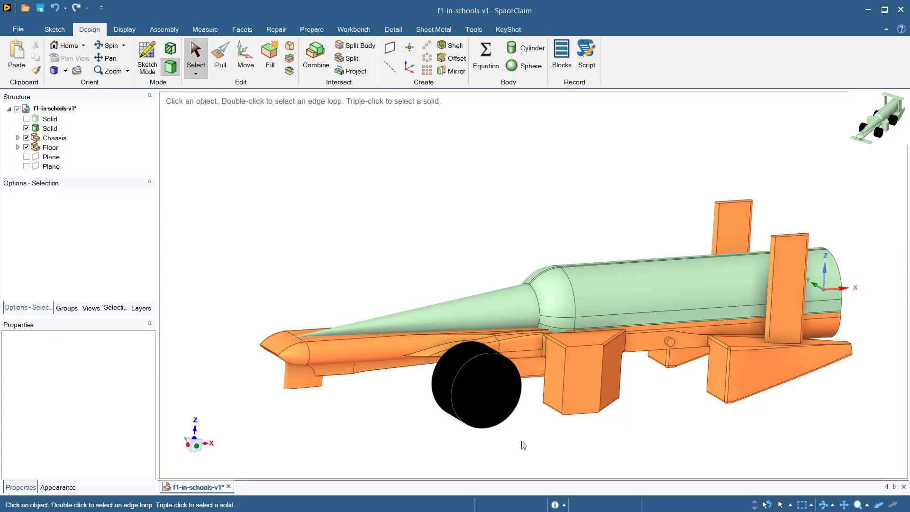
- Linear-pattern the wheel along the X axis: 2 copies spaced 75 mm apart
click(427, 49)
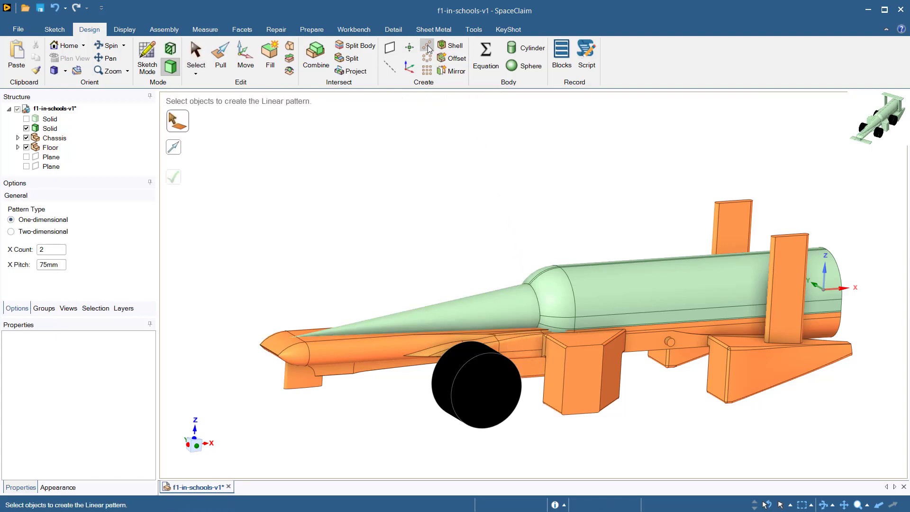
click(472, 378)
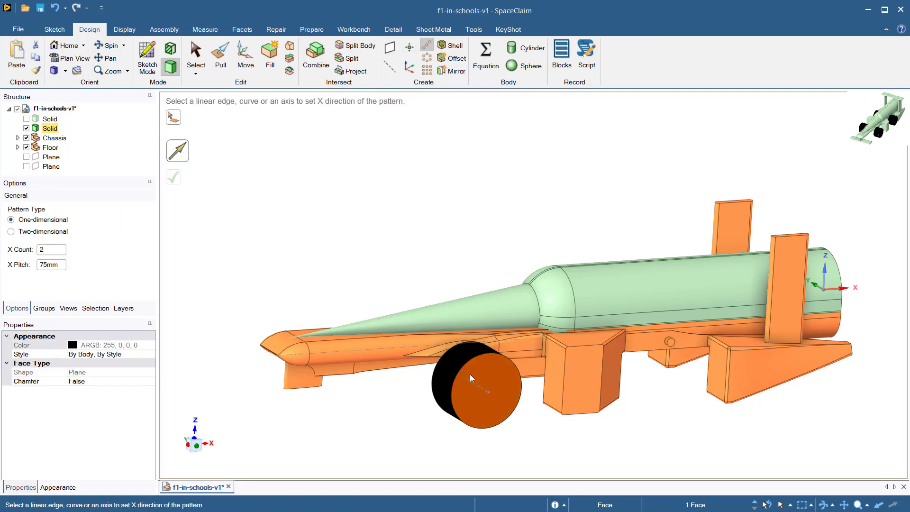
double_click(472, 378)
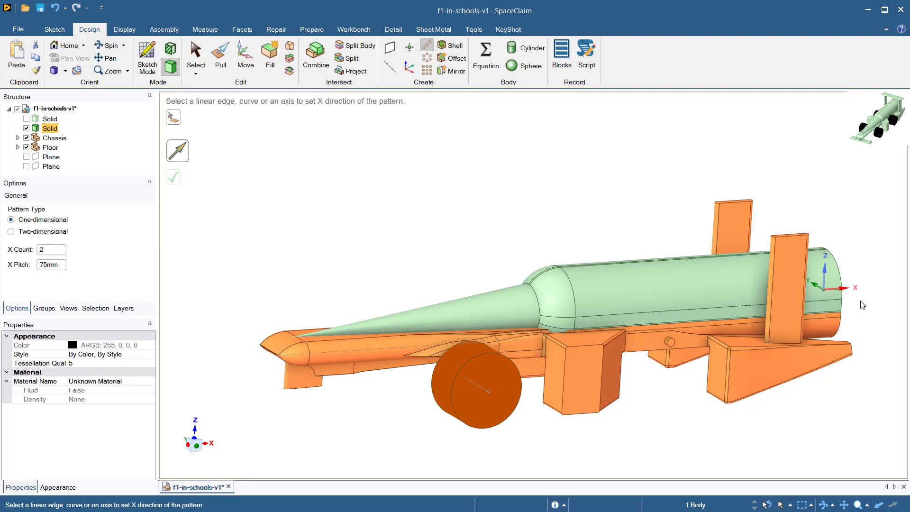
click(852, 290)
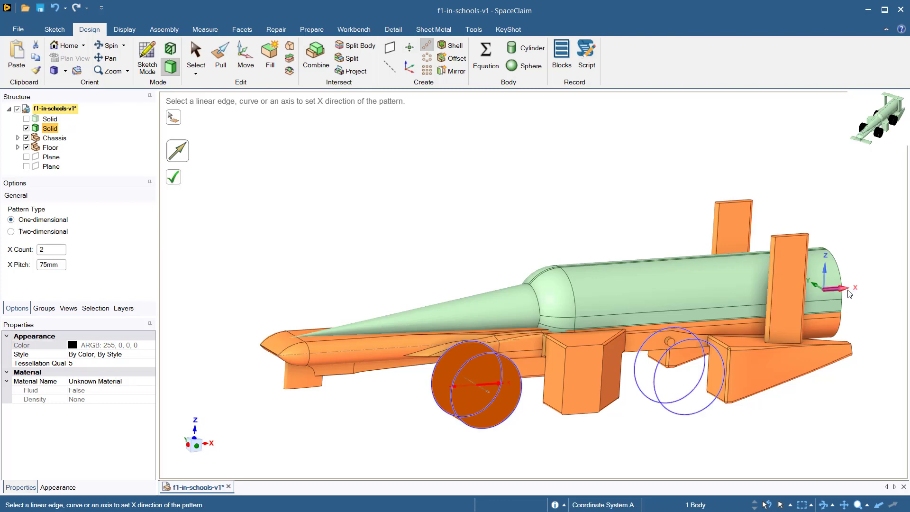
mouse_move(850, 412)
middle_down()
mouse_move(831, 411)
mouse_move(800, 385)
mouse_move(832, 420)
mouse_move(852, 417)
middle_up()
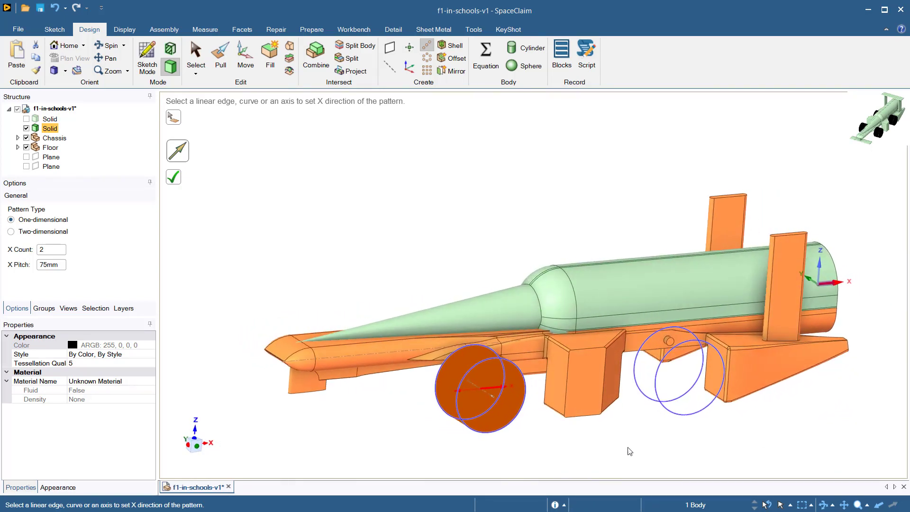
click(59, 268)
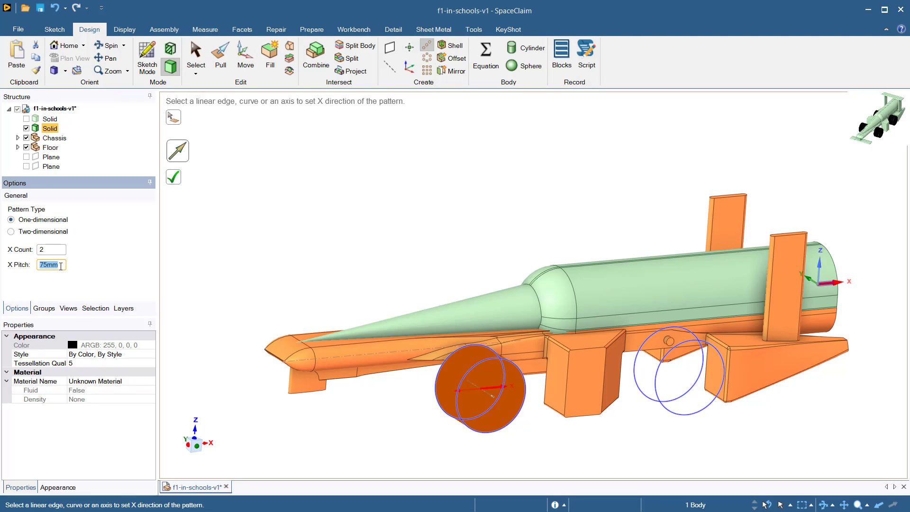
click(179, 185)
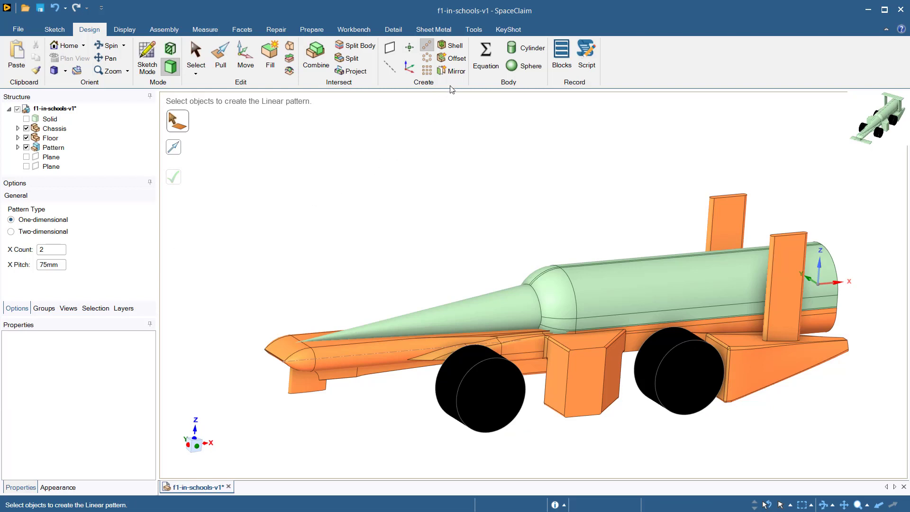
- Mirror the wheel pair across the origin plane to the car's other side
click(456, 71)
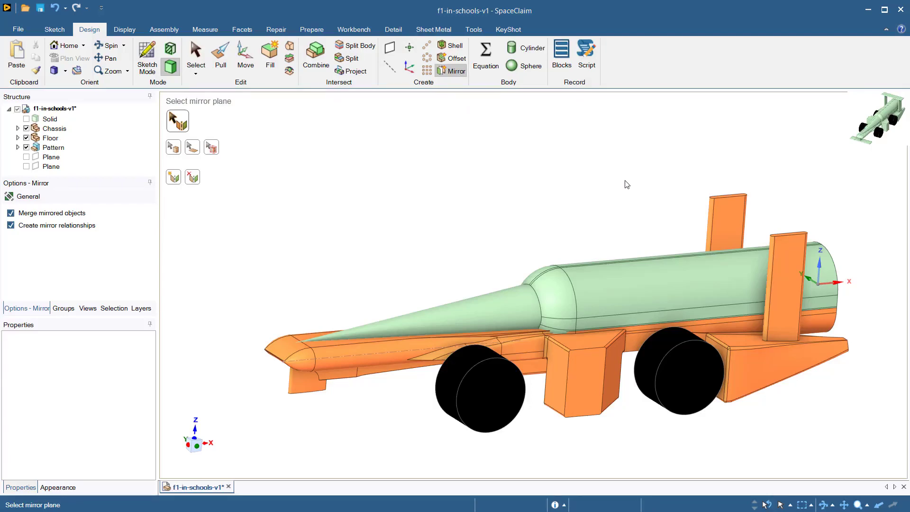
middle_drag(625, 184, 573, 226)
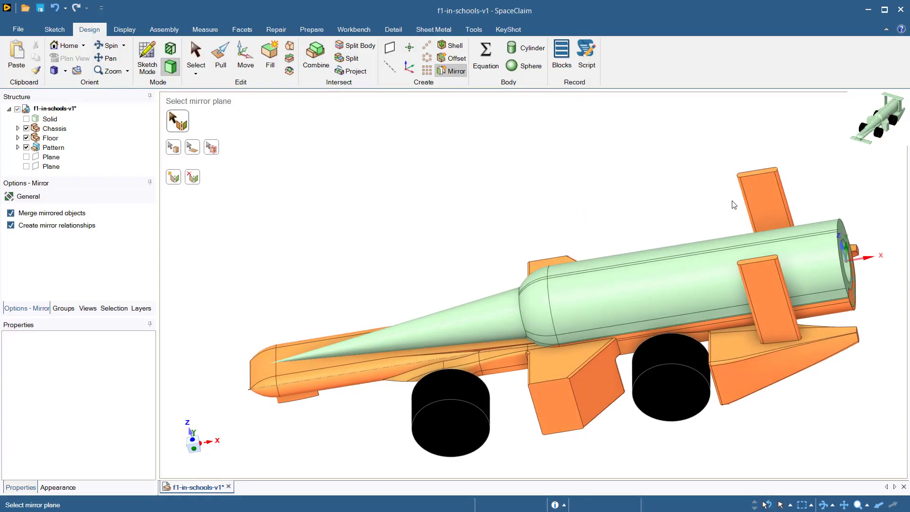
click(848, 254)
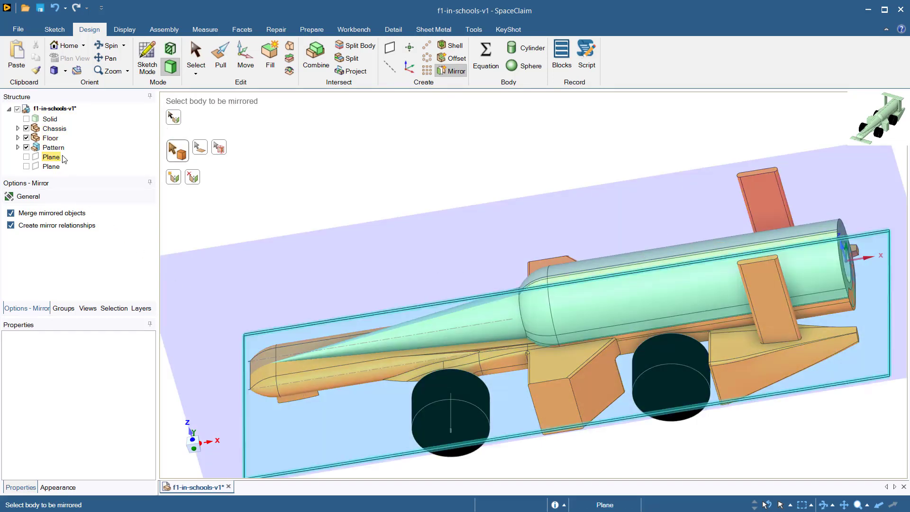
click(56, 149)
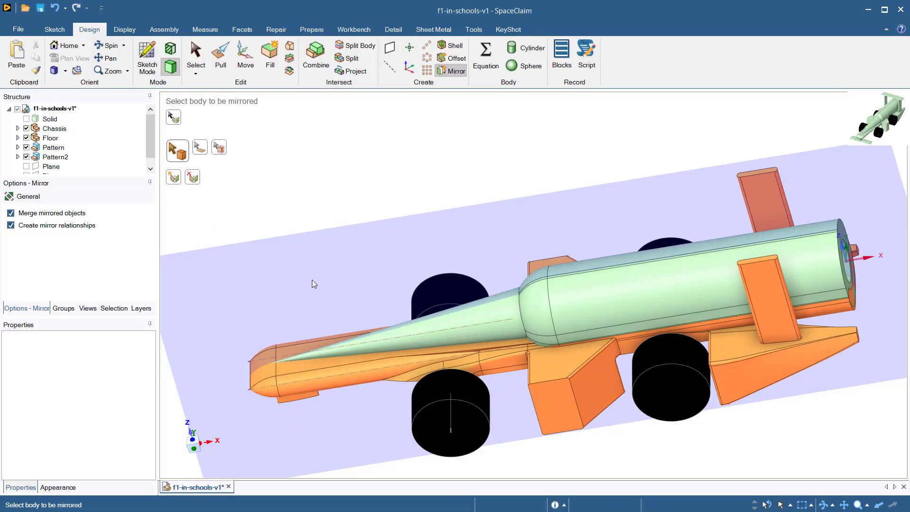
middle_drag(312, 280, 344, 262)
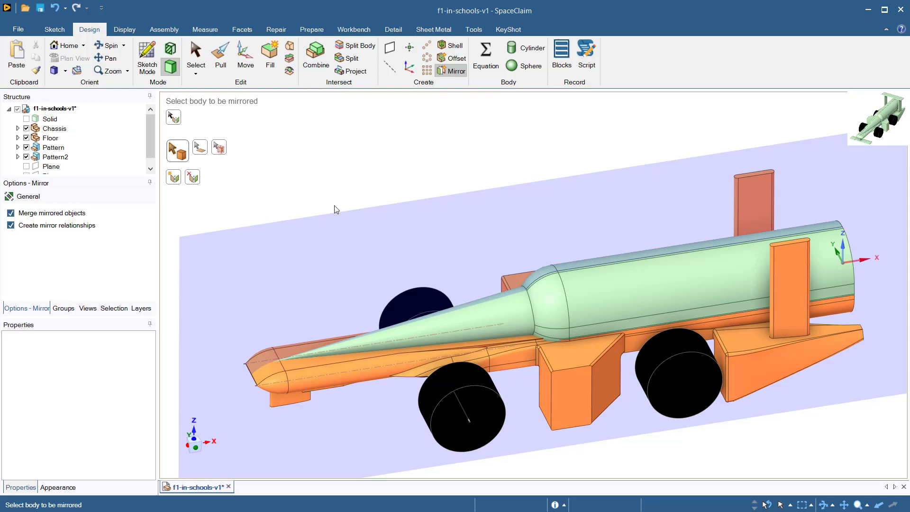
key(Escape)
key(Escape)
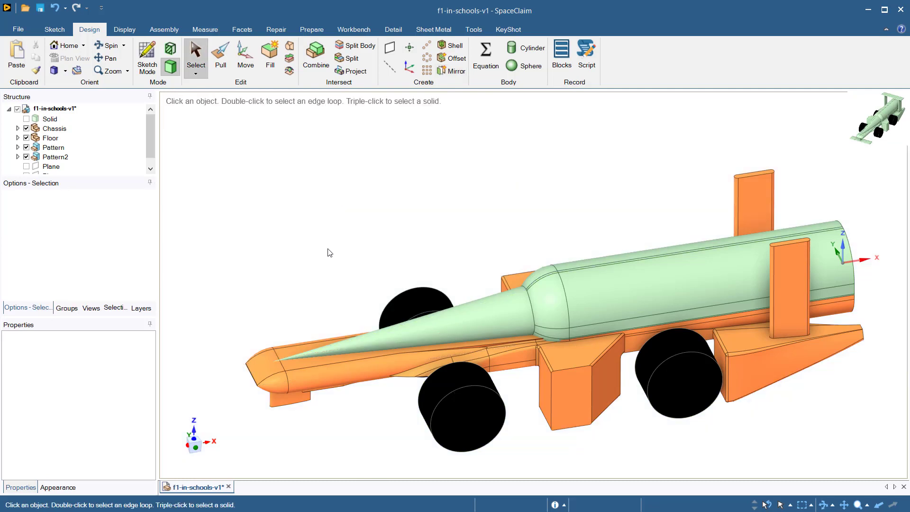
scroll(327, 256, down, 4)
middle_drag(307, 303, 287, 377)
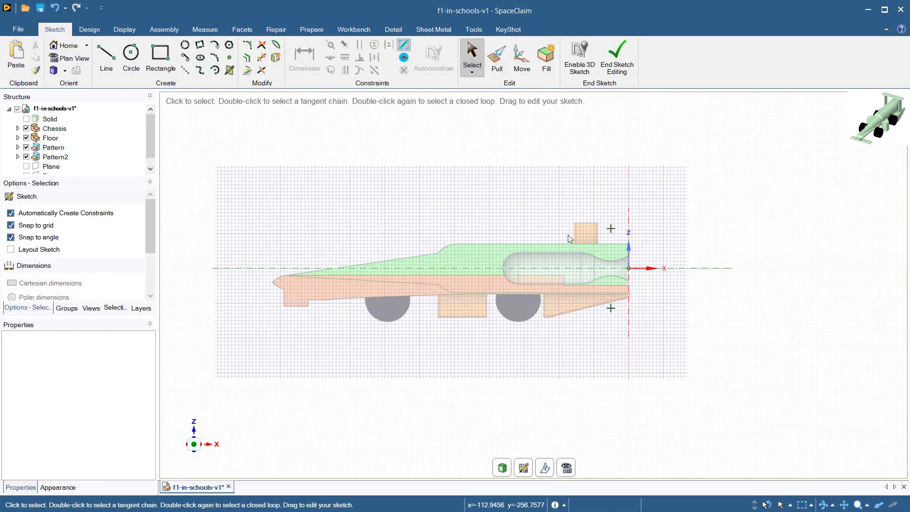
- Sketch a 2 mm diameter circle centred on the pillar's top end
scroll(585, 234, up, 3)
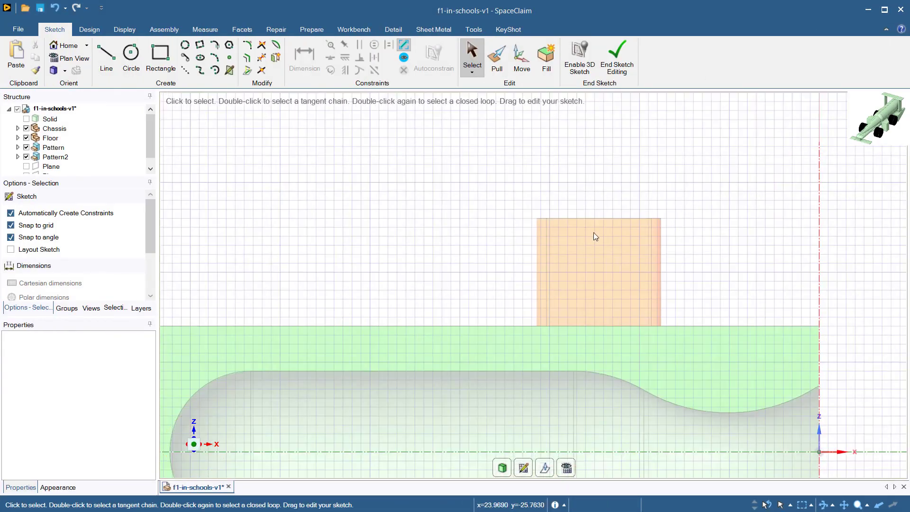
scroll(602, 229, up, 5)
scroll(70, 170, down, 1)
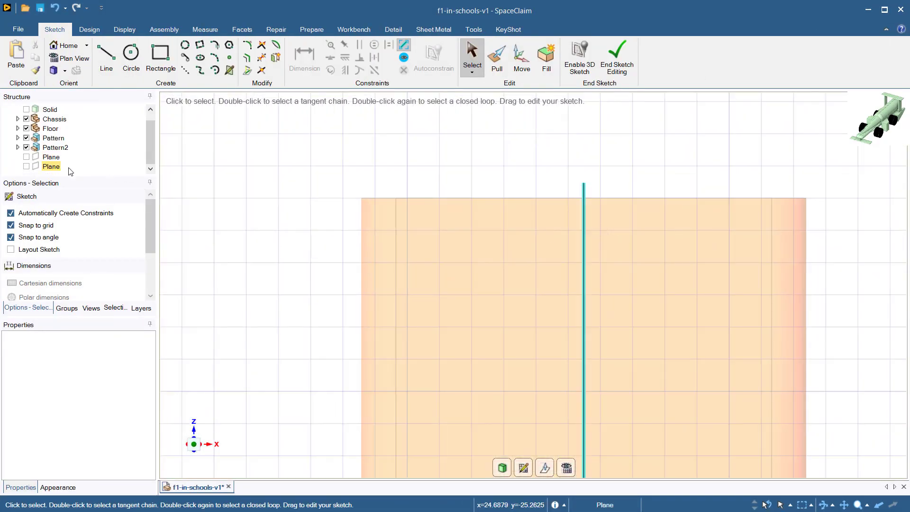
click(131, 53)
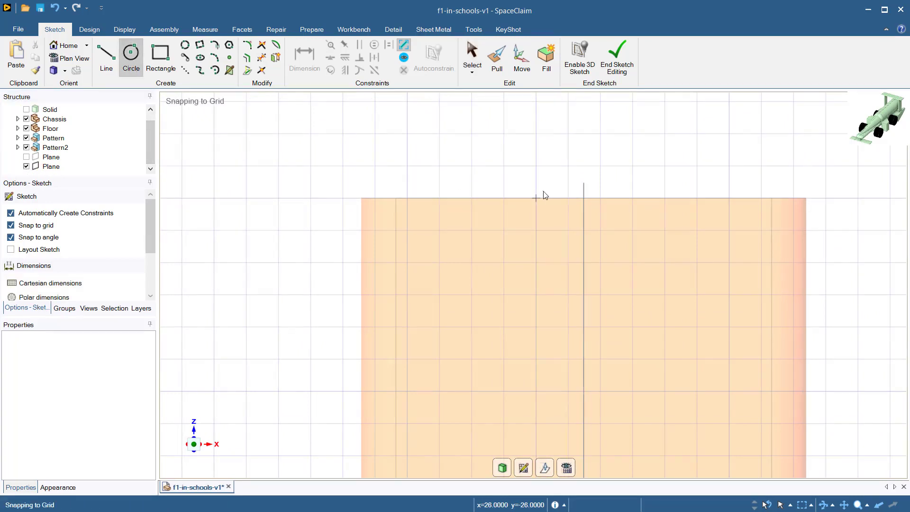
click(583, 198)
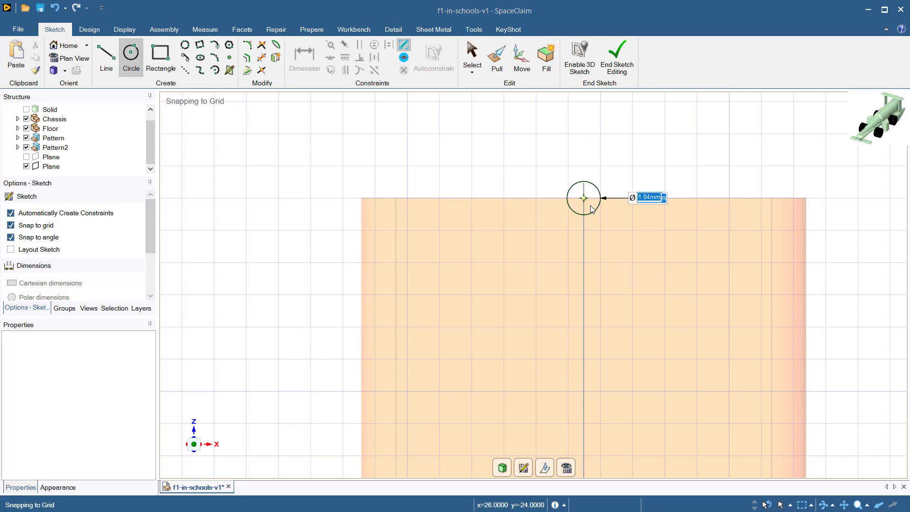
text(2)
key(Return)
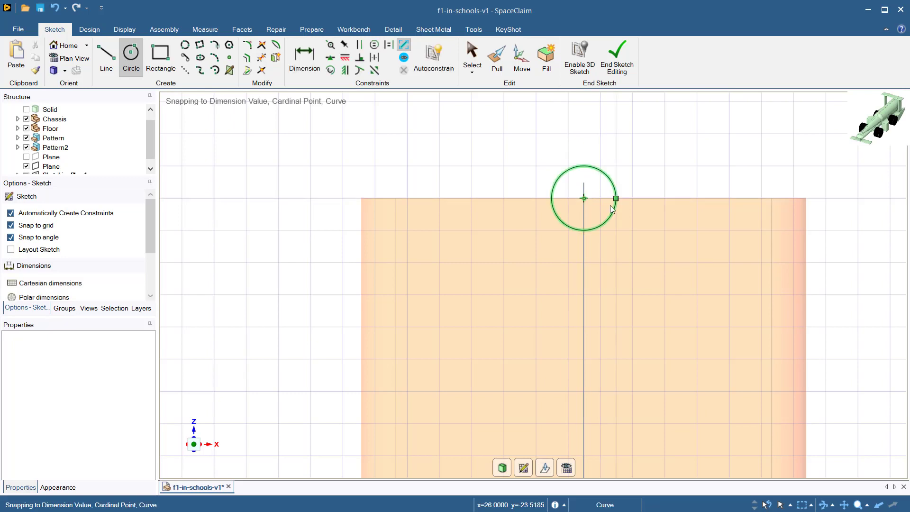
- Place a sketch point left of the circle, 8 mm from its centre
click(231, 58)
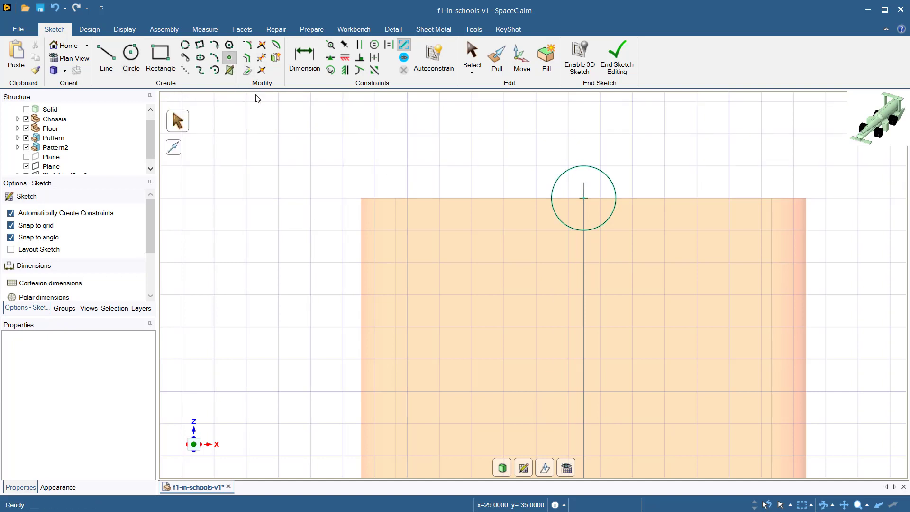
click(342, 198)
click(522, 57)
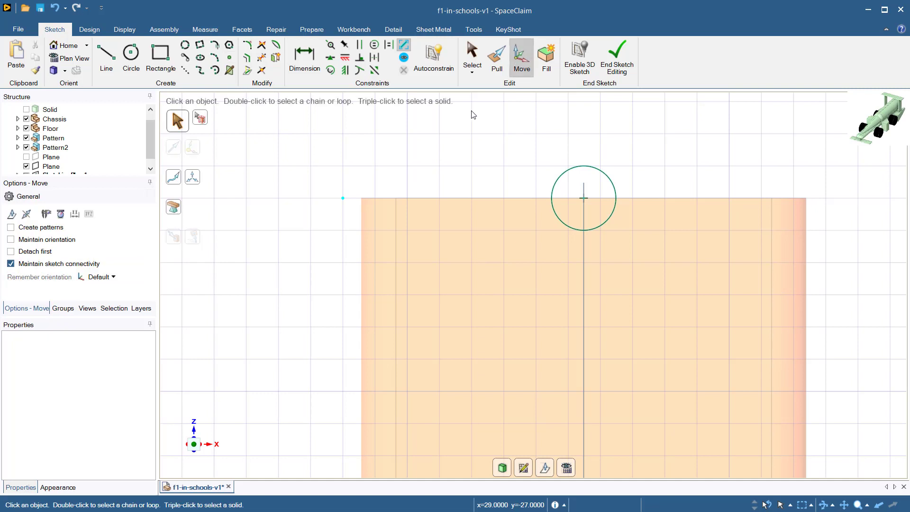
click(343, 198)
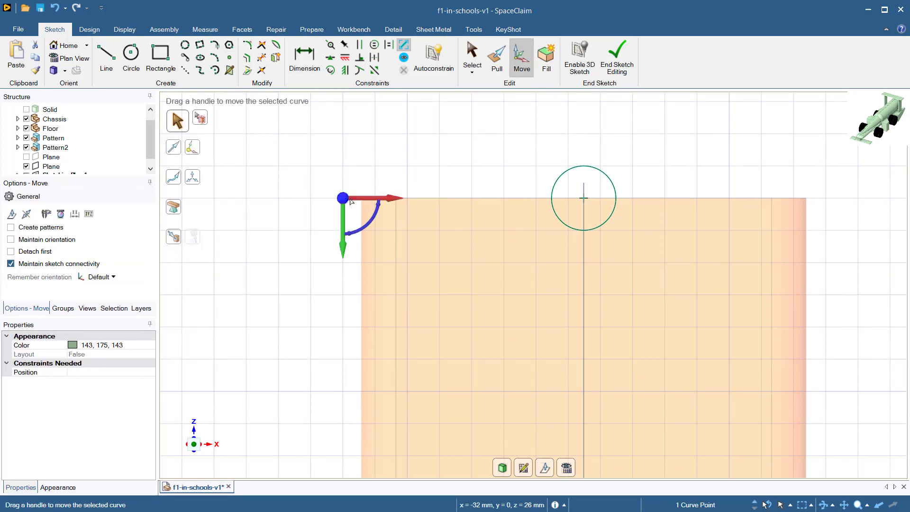
click(75, 214)
click(584, 198)
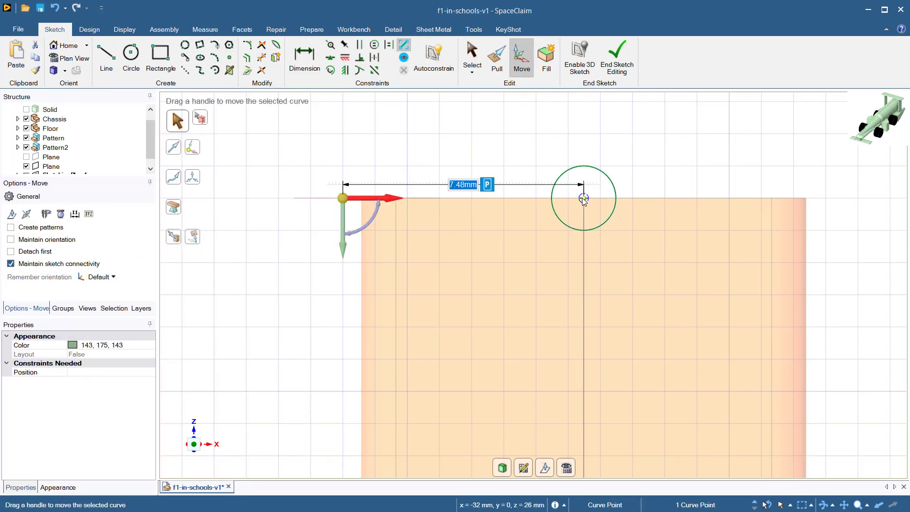
text(8m)
key(Return)
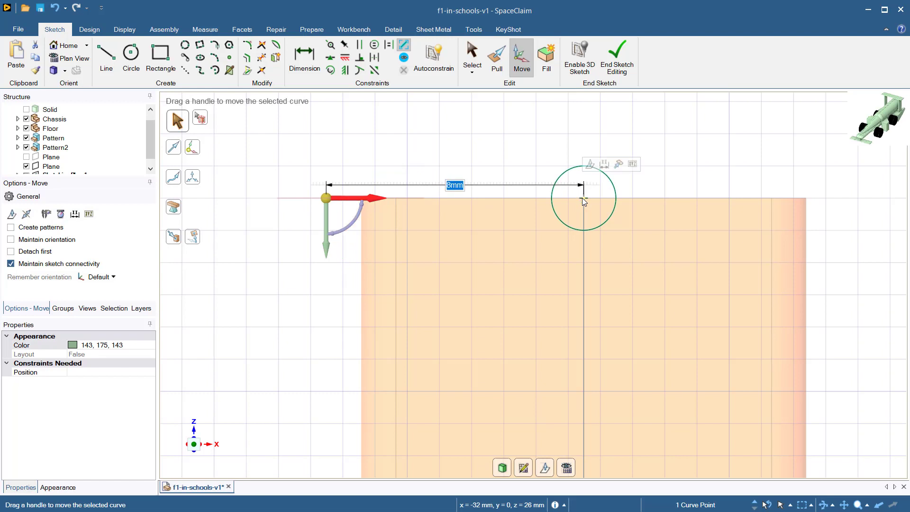
key(Escape)
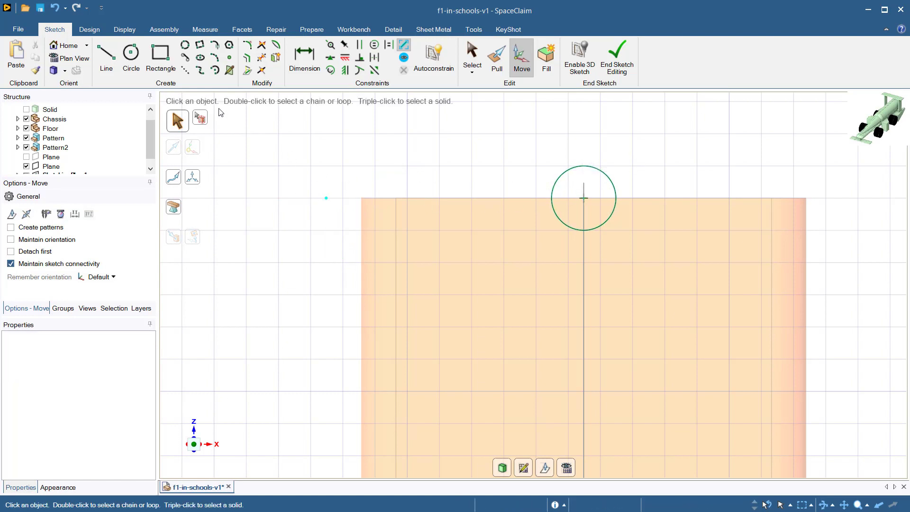
- Draw two splines over and under the circle, from the left point to 16 mm right
click(200, 69)
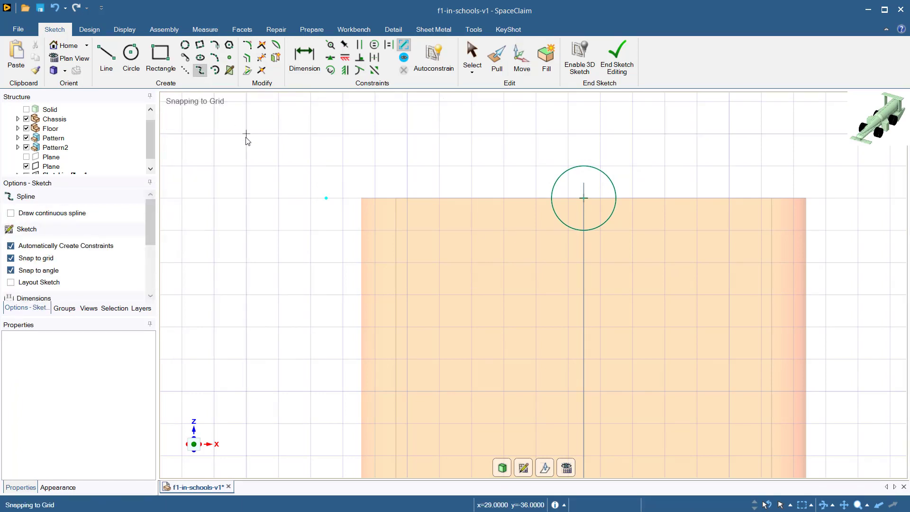
click(327, 199)
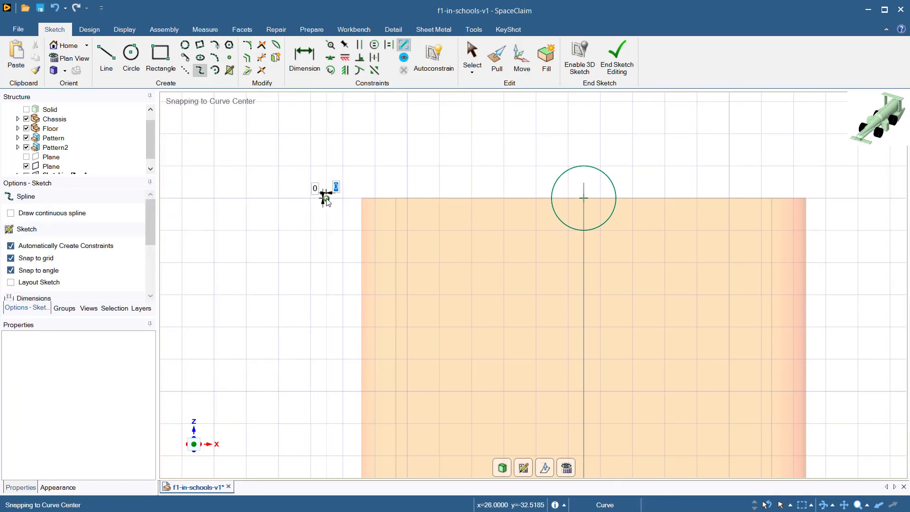
click(585, 167)
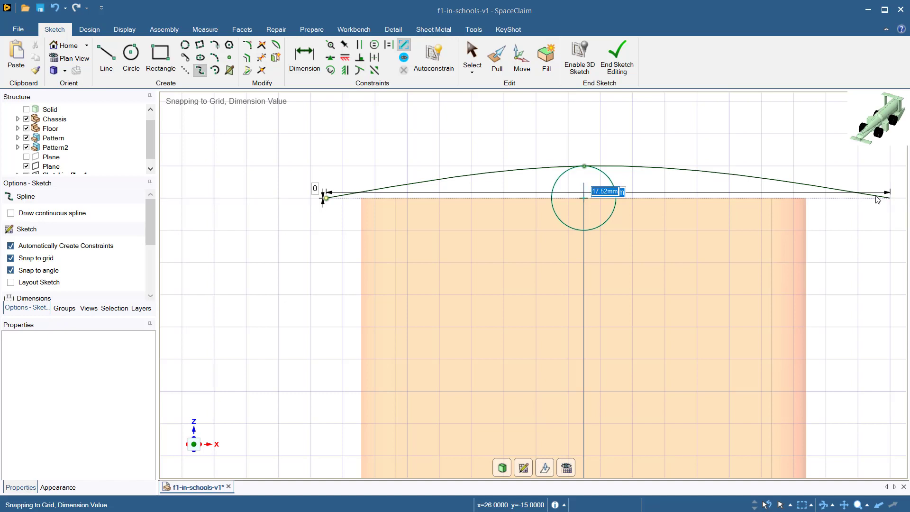
text(16)
key(Return)
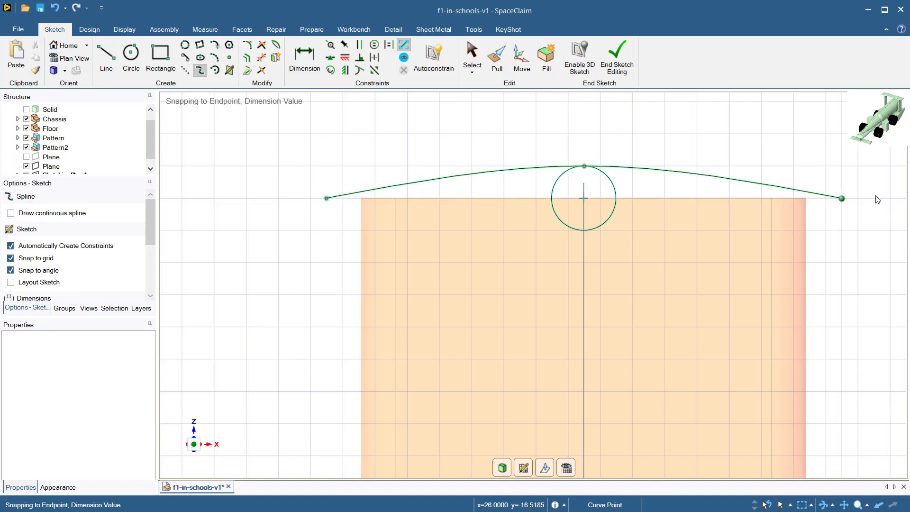
click(842, 198)
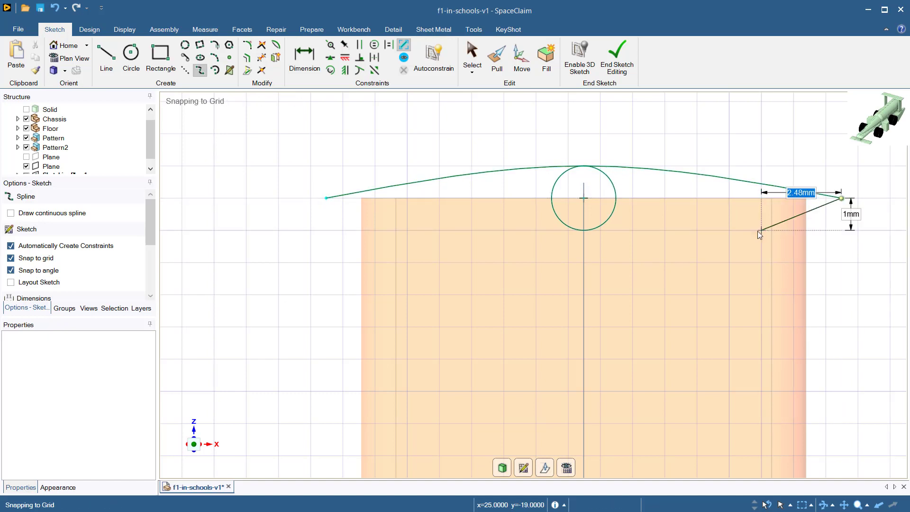
click(584, 230)
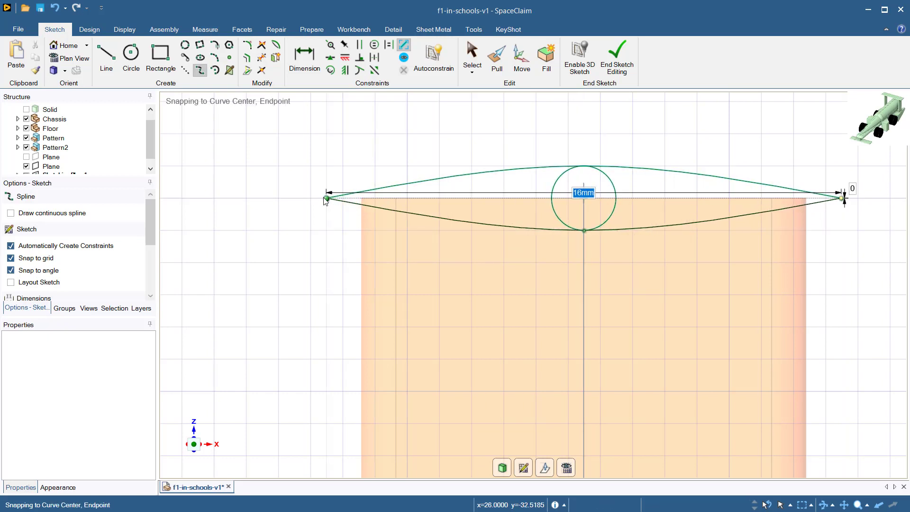
click(330, 217)
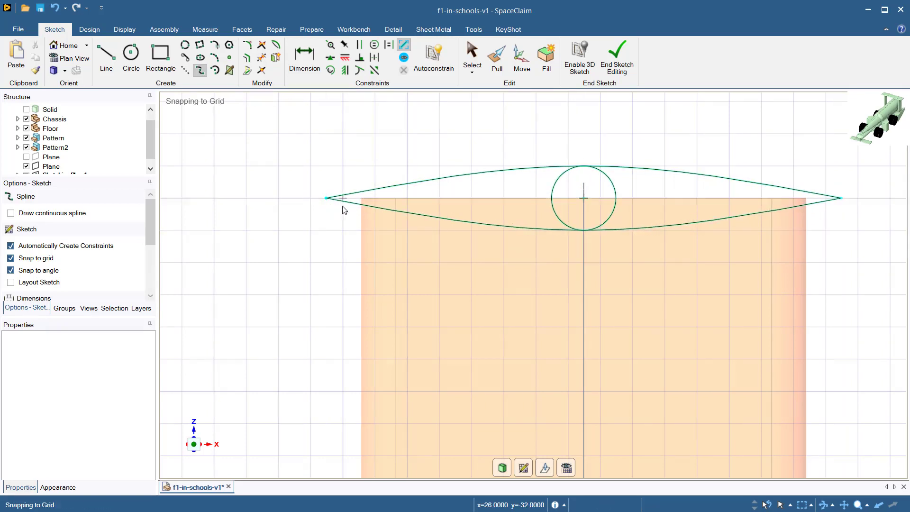
- Trim away both halves of the 2 mm guide circle
click(261, 57)
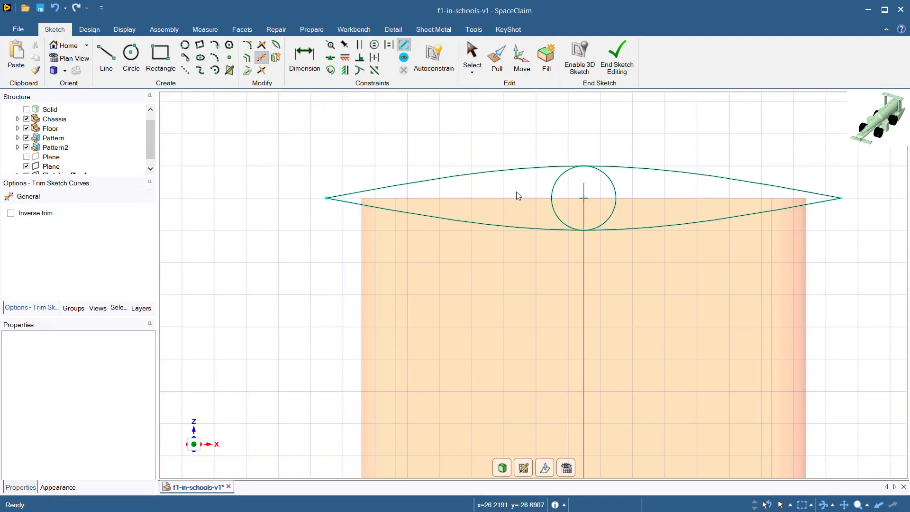
click(552, 197)
click(616, 200)
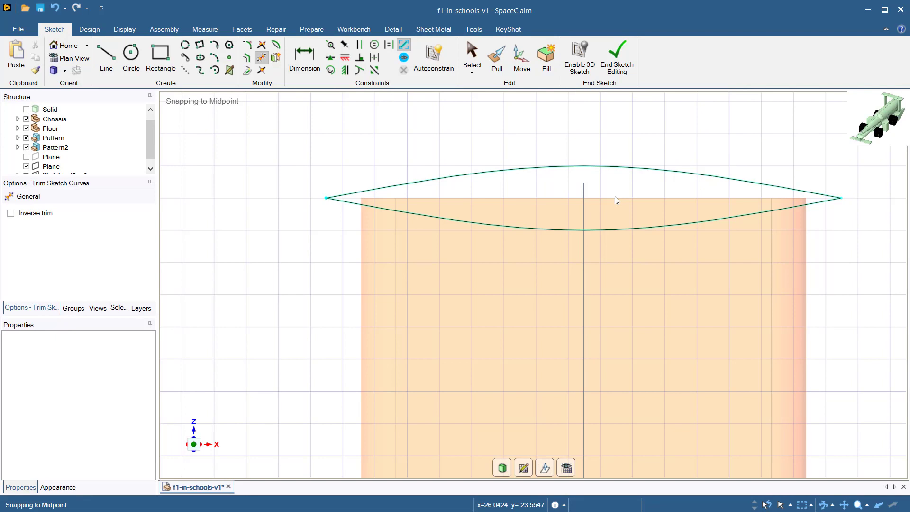
- Reshape the airfoil by adjusting the upper curve's peak and sweeping the trailing end upward
key(s)
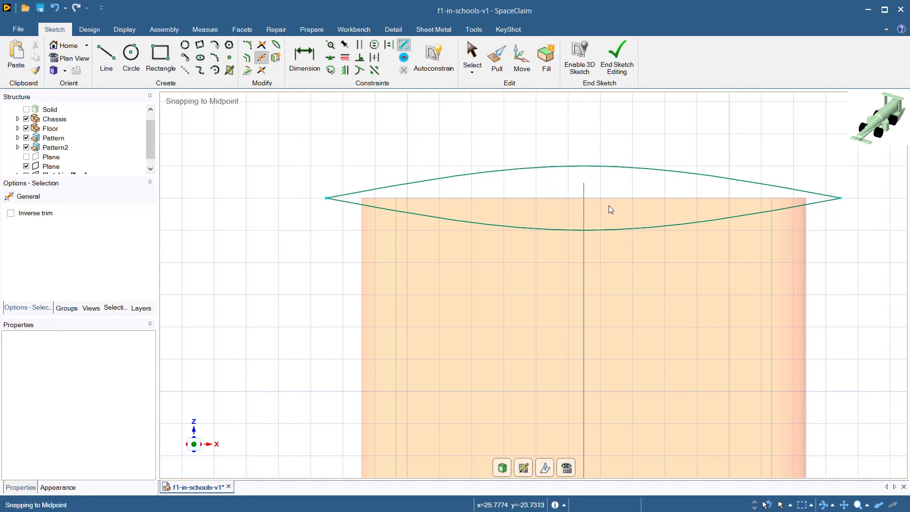
click(598, 165)
mouse_move(593, 147)
mouse_down()
mouse_move(587, 127)
mouse_move(590, 212)
mouse_move(589, 138)
mouse_up()
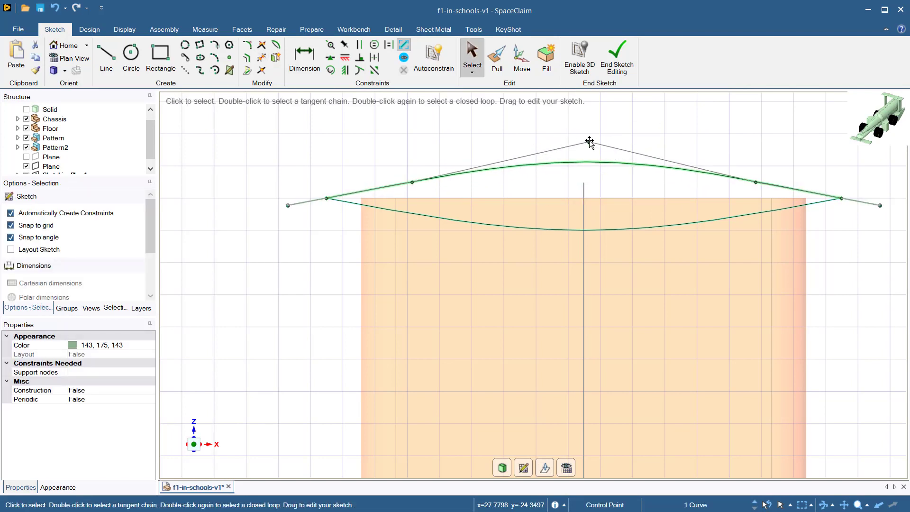
click(842, 198)
drag(842, 198, 891, 159)
drag(593, 160, 590, 172)
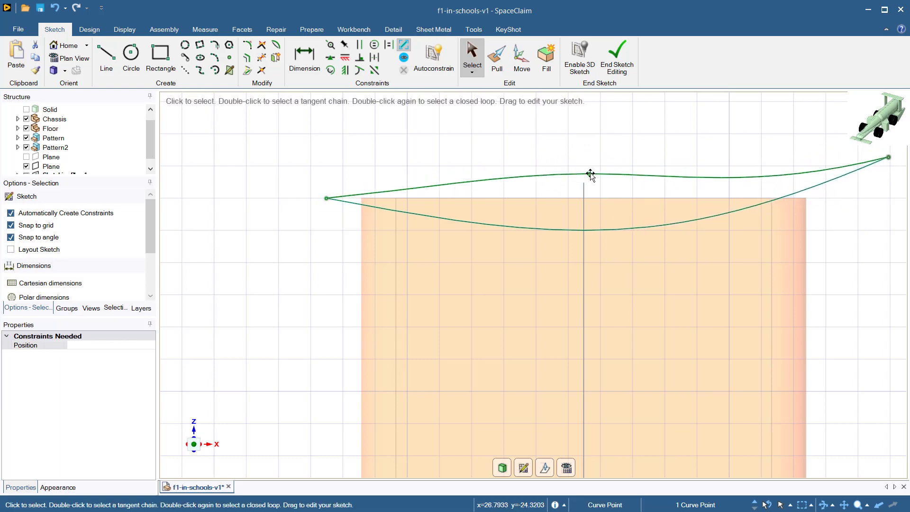
drag(891, 159, 719, 187)
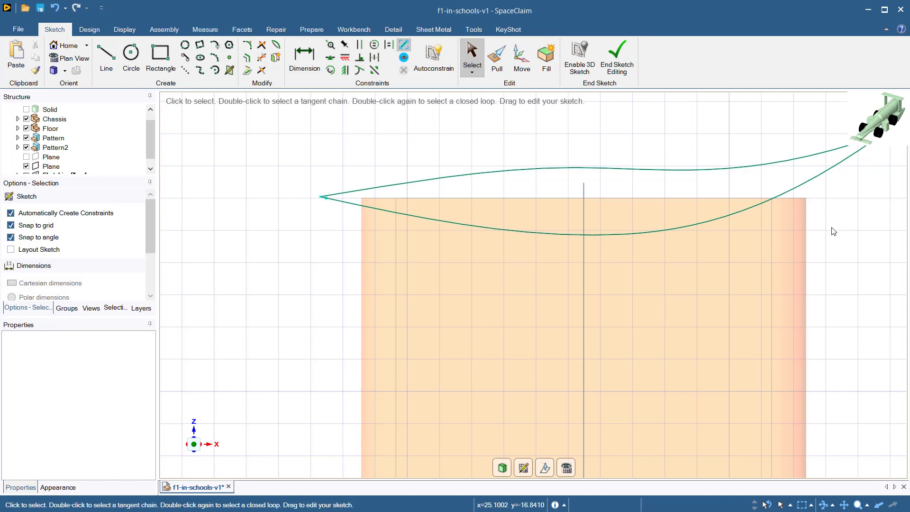
- Turn the airfoil sketch into a surface and select it
key(p)
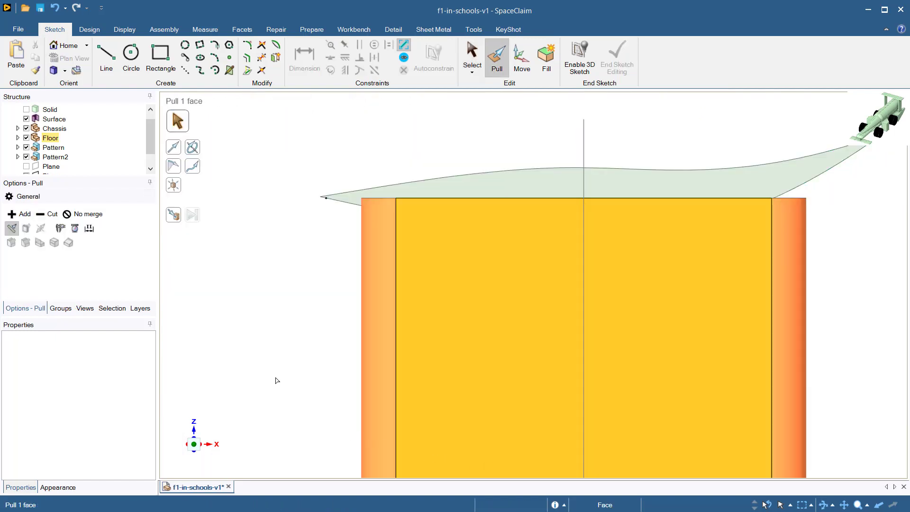
middle_drag(255, 354, 269, 364)
scroll(269, 364, down, 5)
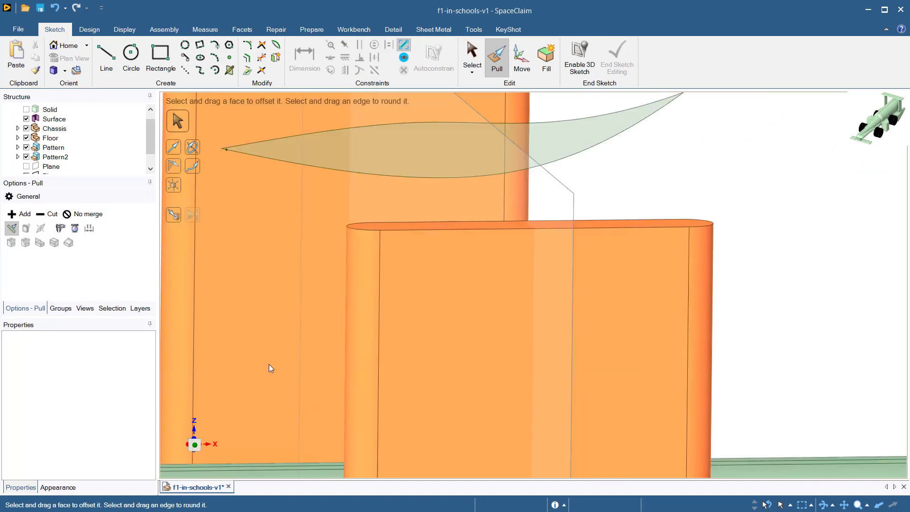
click(337, 224)
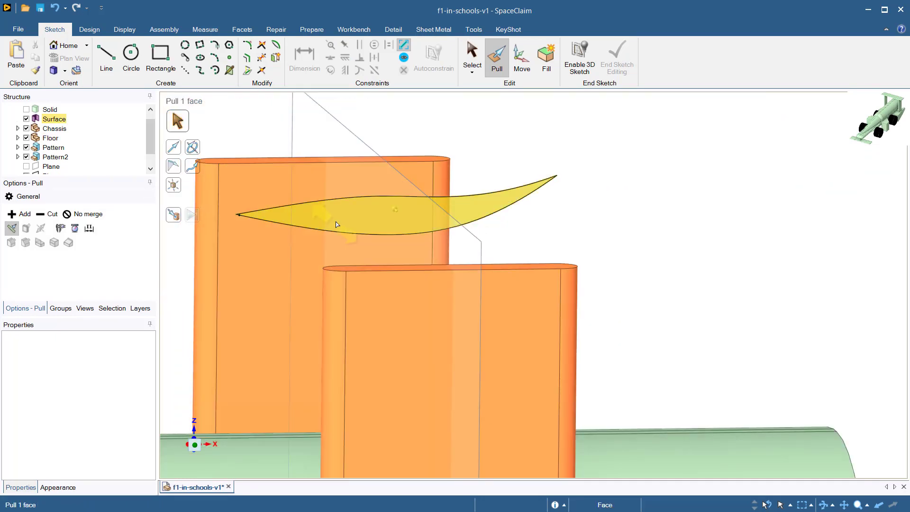
click(338, 223)
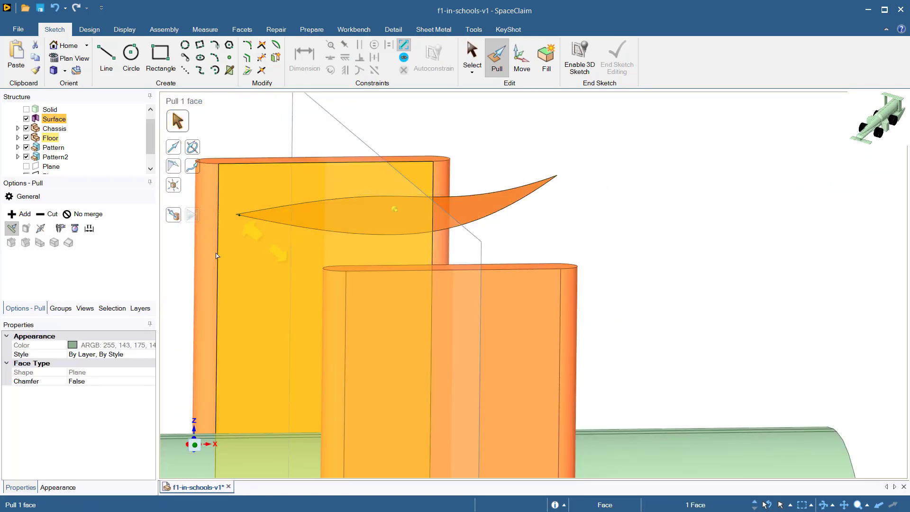
- Pull the airfoil surface 60 mm on both sides into a solid rear wing
click(40, 230)
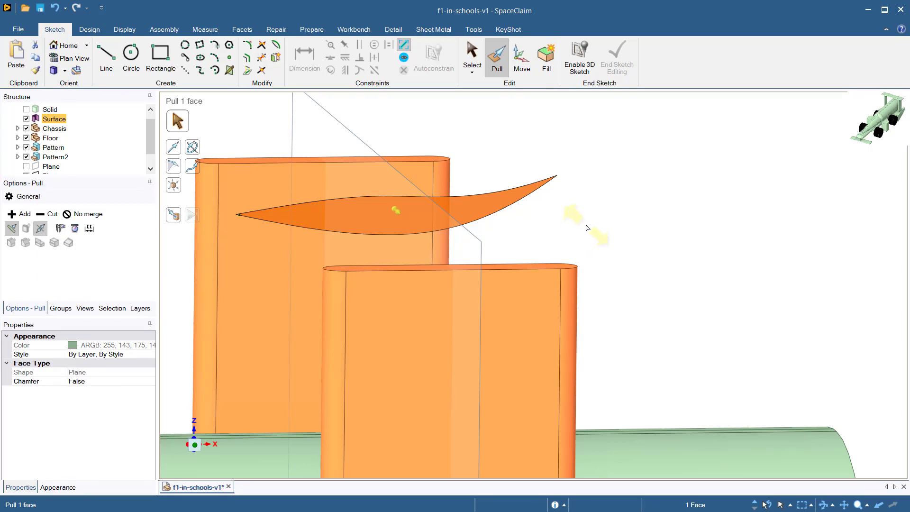
drag(584, 227, 590, 230)
text(3.5)
key(Return)
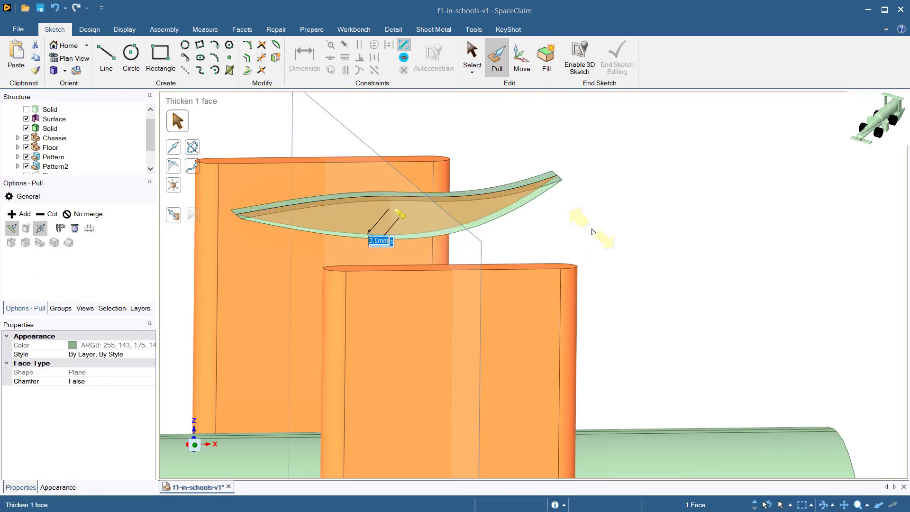
text(60)
key(Return)
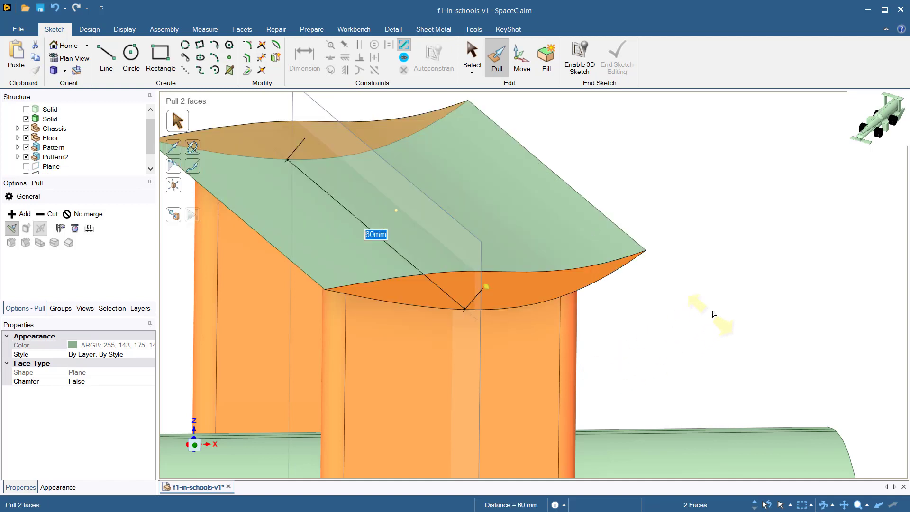
click(721, 309)
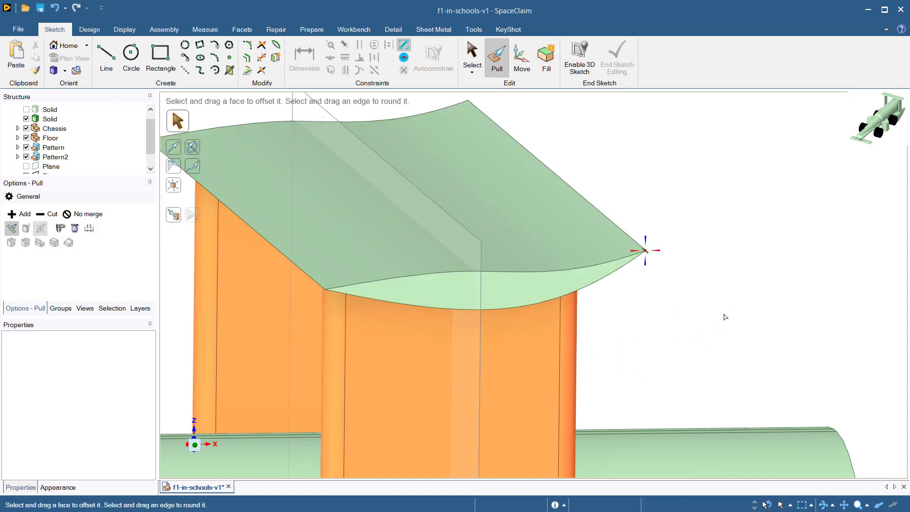
middle_drag(726, 316, 721, 397)
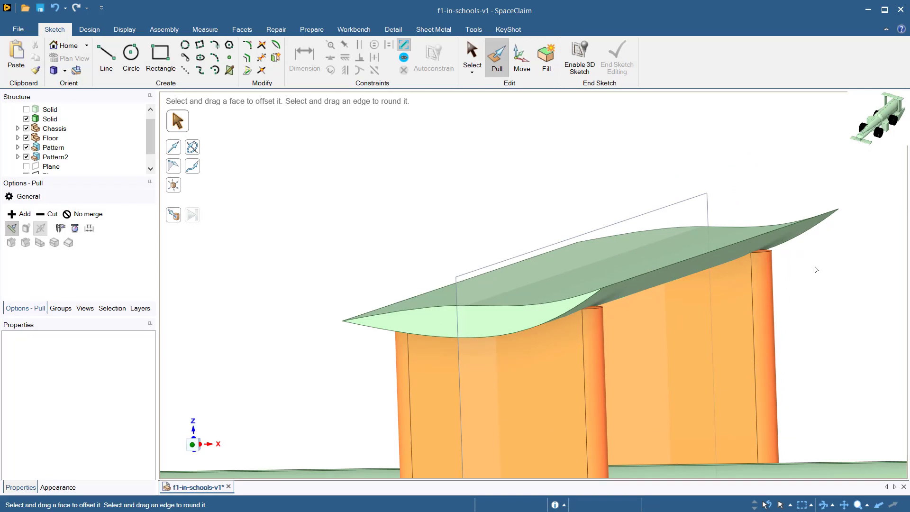
- Pull both pillar top faces up to the rear wing's underside
key(s)
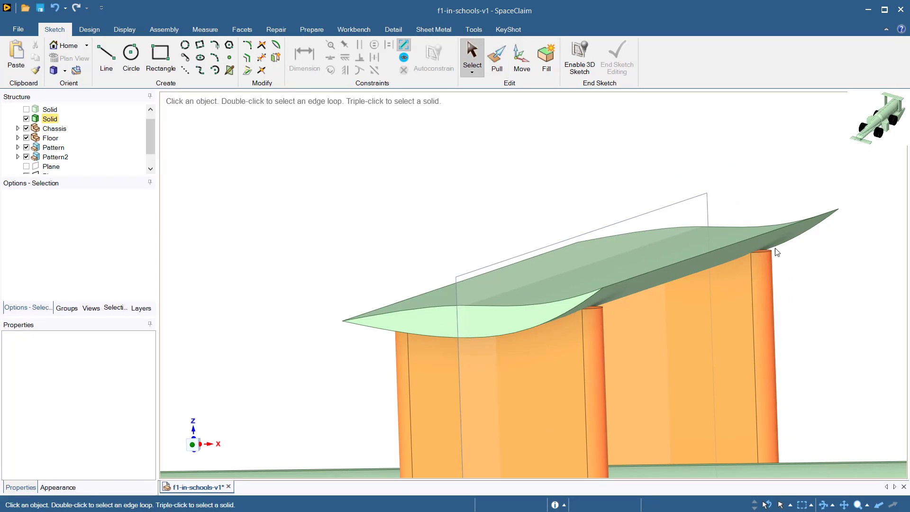
scroll(764, 249, up, 5)
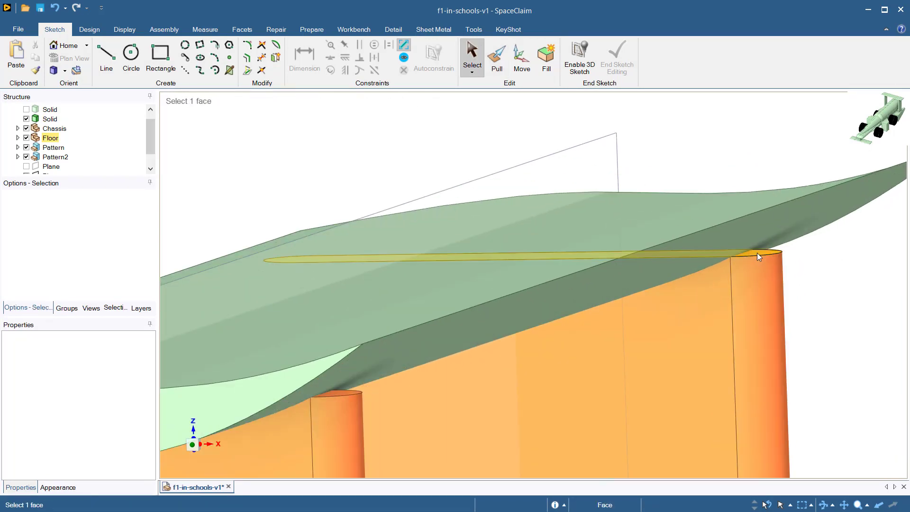
click(758, 255)
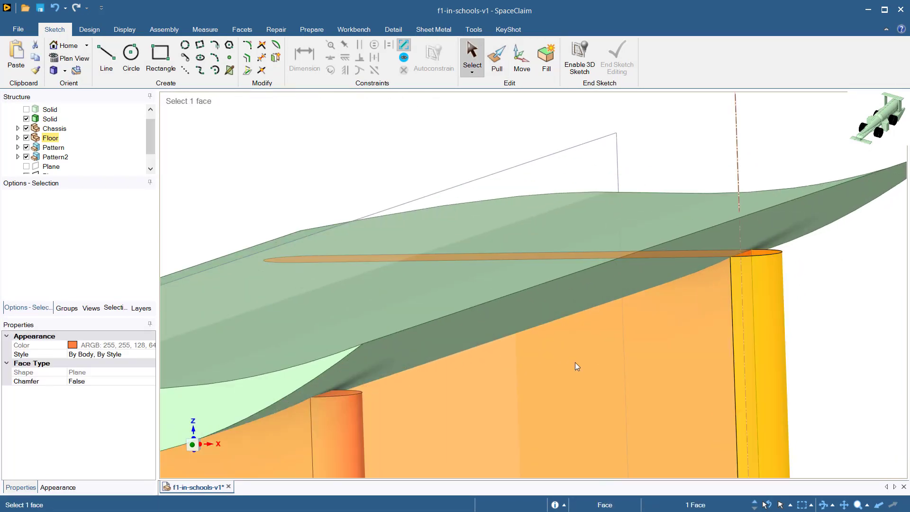
ctrl+click(340, 391)
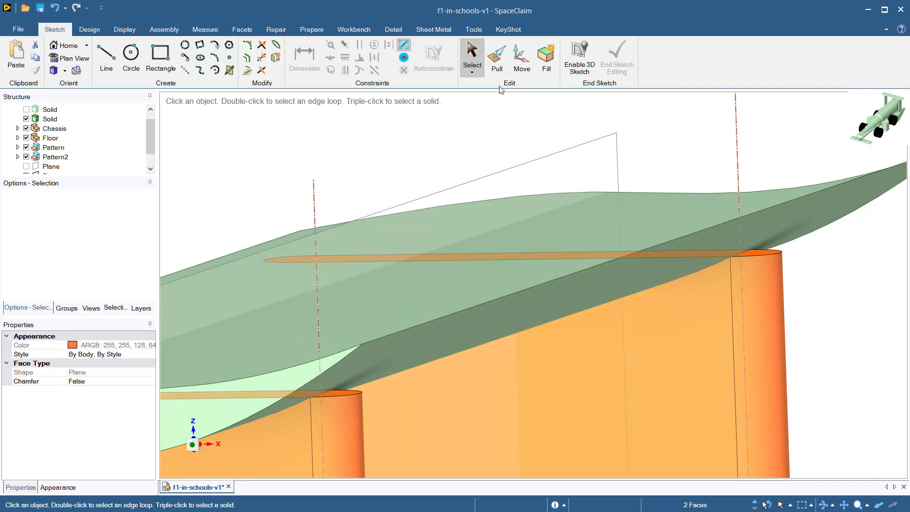
click(496, 57)
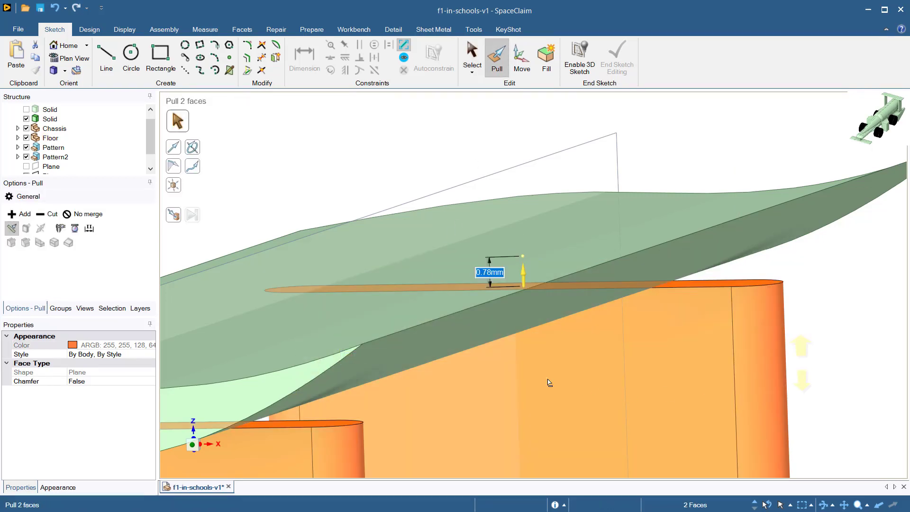
click(176, 217)
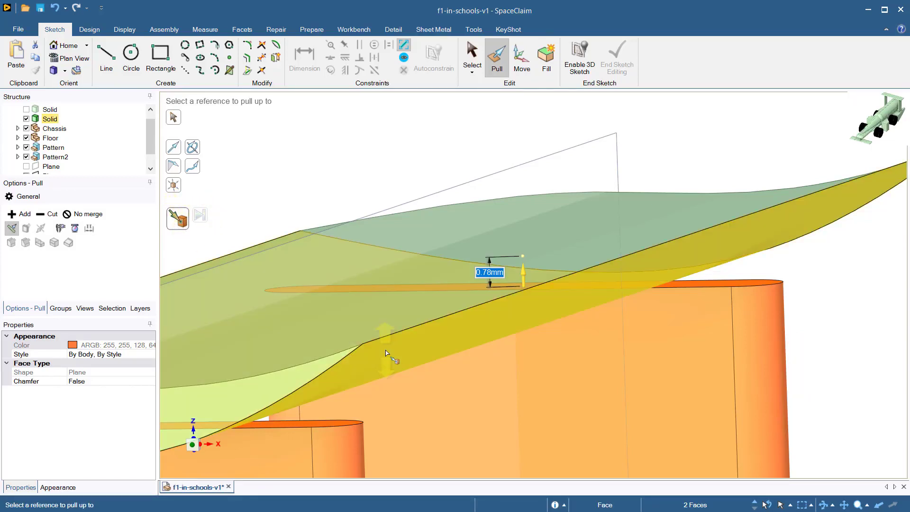
click(388, 356)
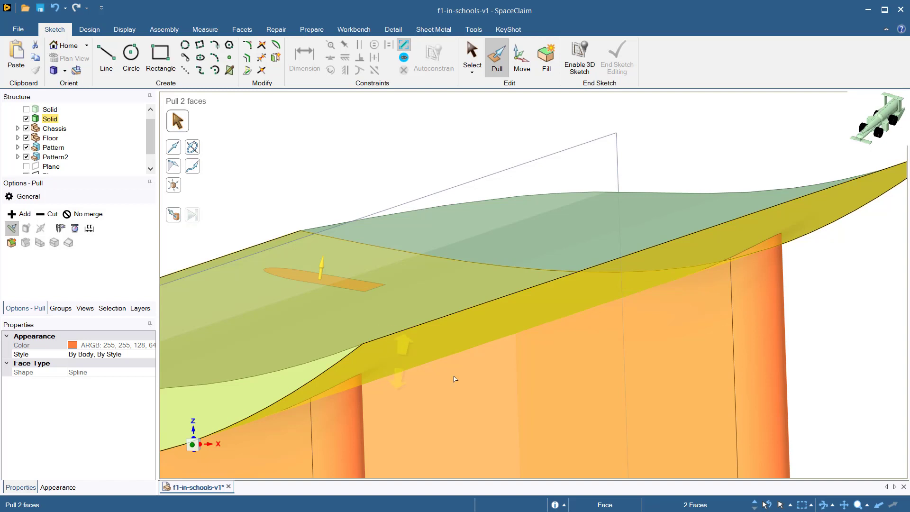
key(Escape)
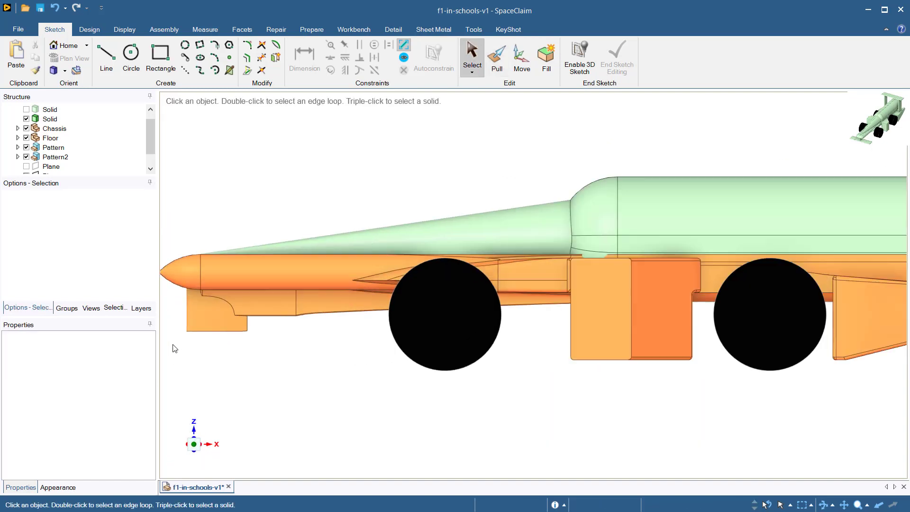
- Start a side-plane sketch in plan view and draw a 1.75 circle on the nose's lower edge
scroll(173, 346, up, 3)
scroll(297, 391, down, 4)
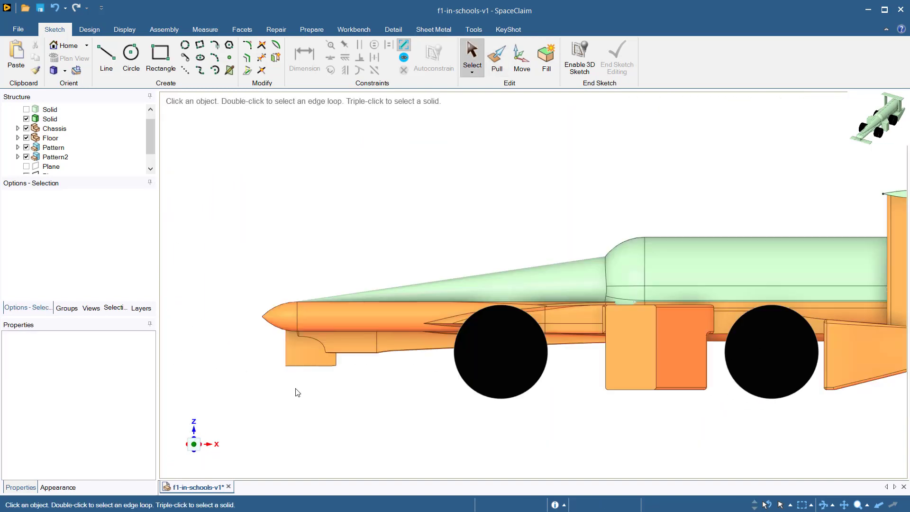
key(k)
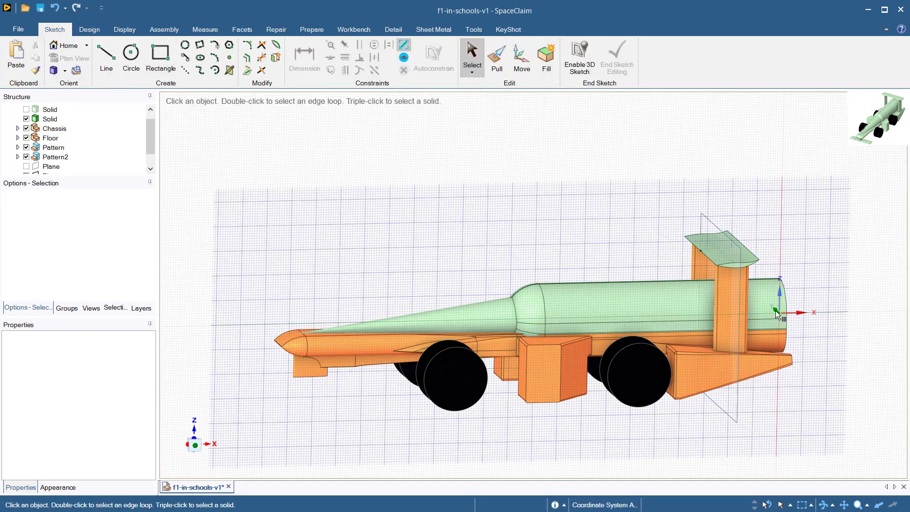
key(v)
scroll(293, 382, up, 5)
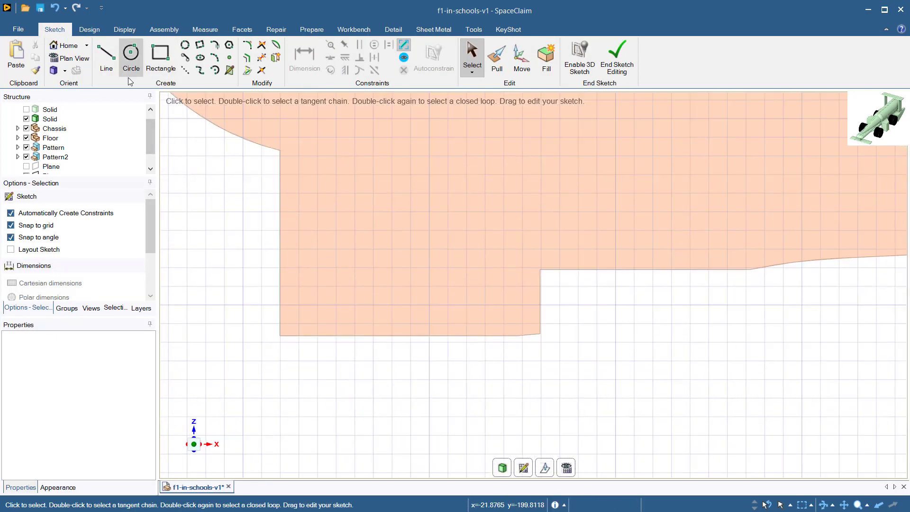
click(135, 64)
click(392, 336)
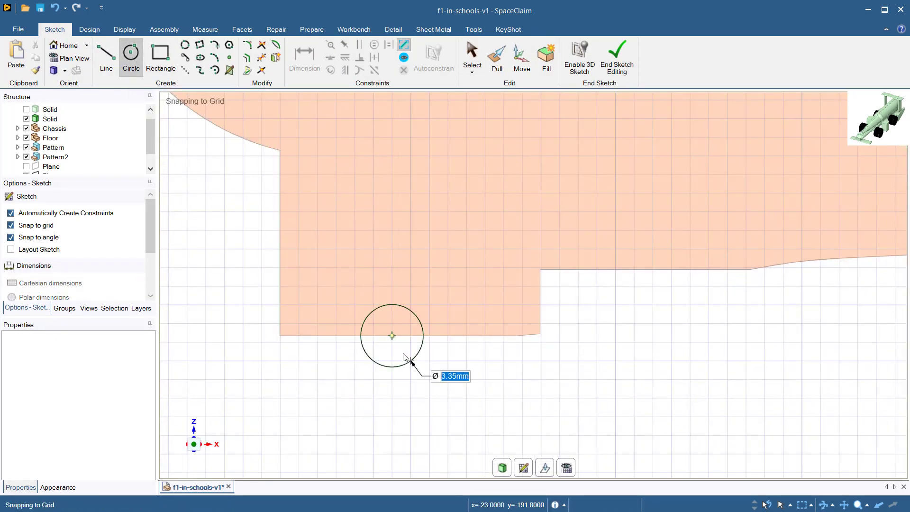
text(1.75)
key(Return)
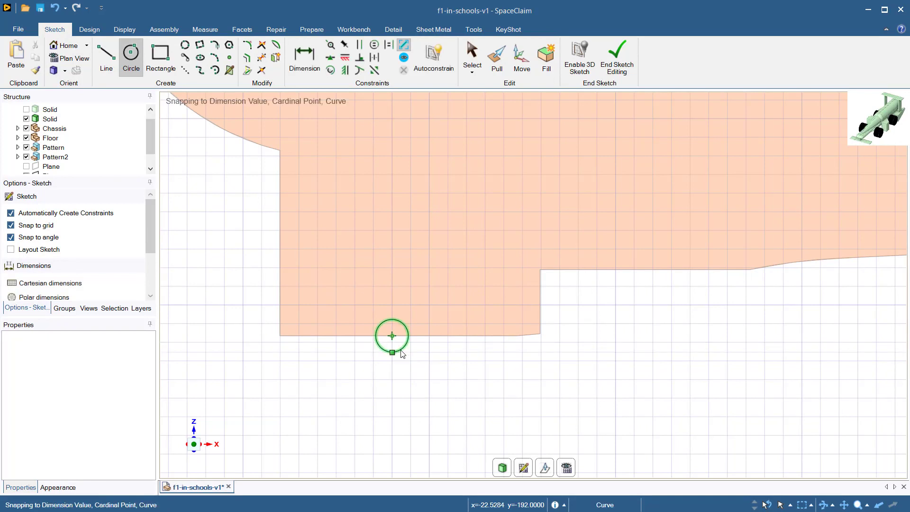
- Draw a closed lens-shaped spline around the circle, tapering to a trailing tip on the right
click(199, 69)
click(261, 336)
click(392, 319)
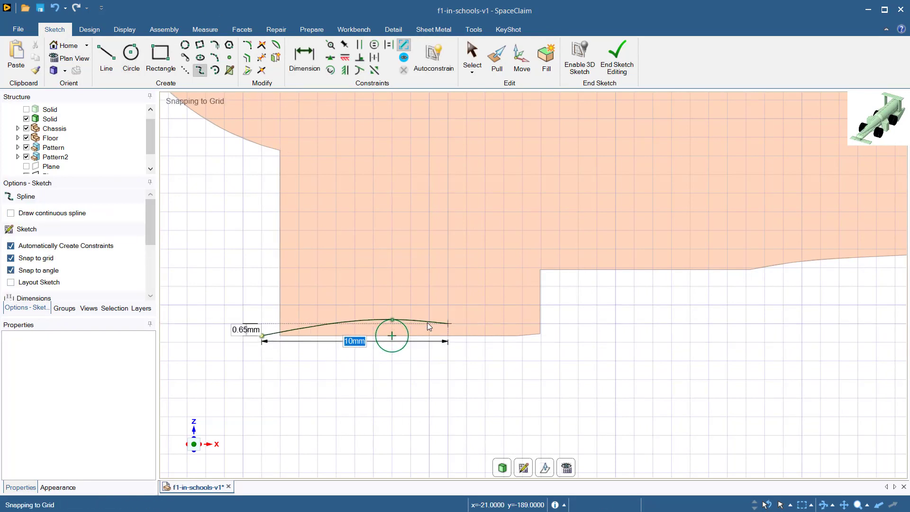
click(560, 336)
click(392, 352)
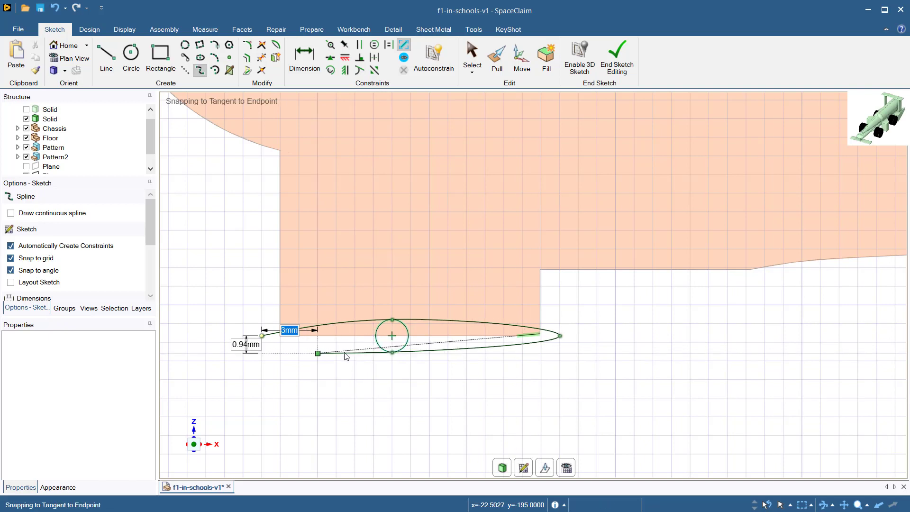
click(262, 336)
- Pull the lens-shaped surface into a solid front wing beneath the nose
key(p)
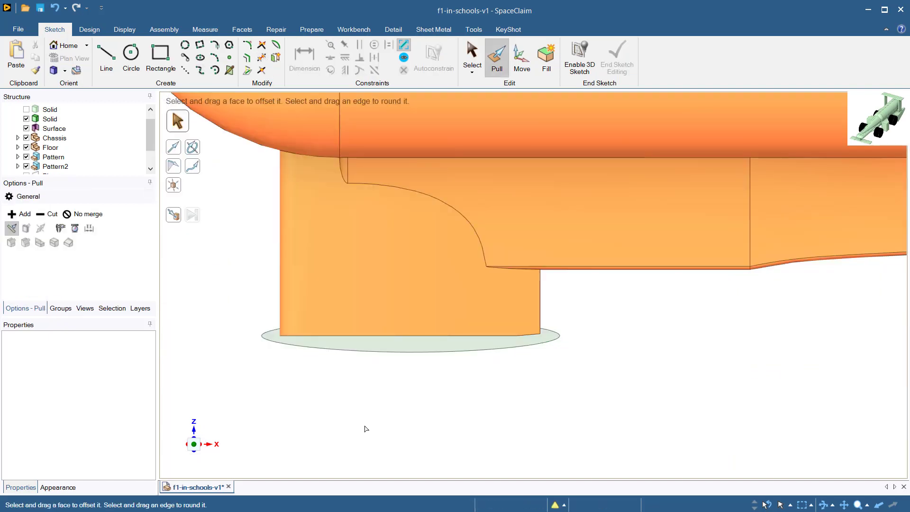
middle_drag(367, 426, 403, 346)
click(403, 341)
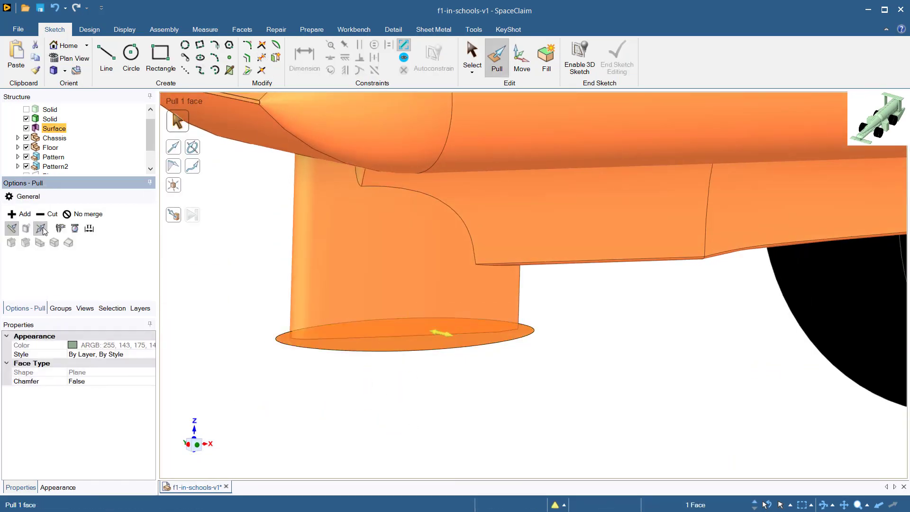
drag(306, 415, 327, 387)
click(441, 421)
- Show the whole finished car in the home isometric view
middle_drag(441, 421, 621, 454)
scroll(621, 454, down, 5)
shift+middle_drag(778, 460, 539, 410)
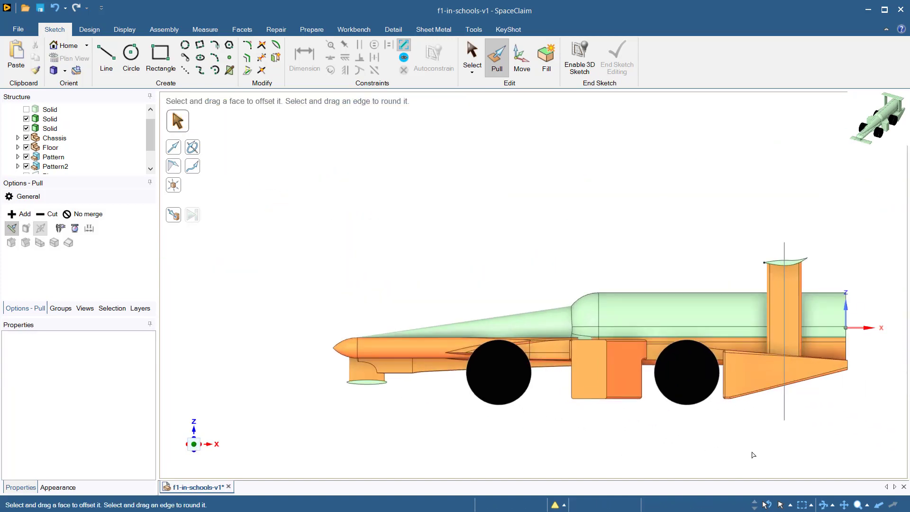
key(s)
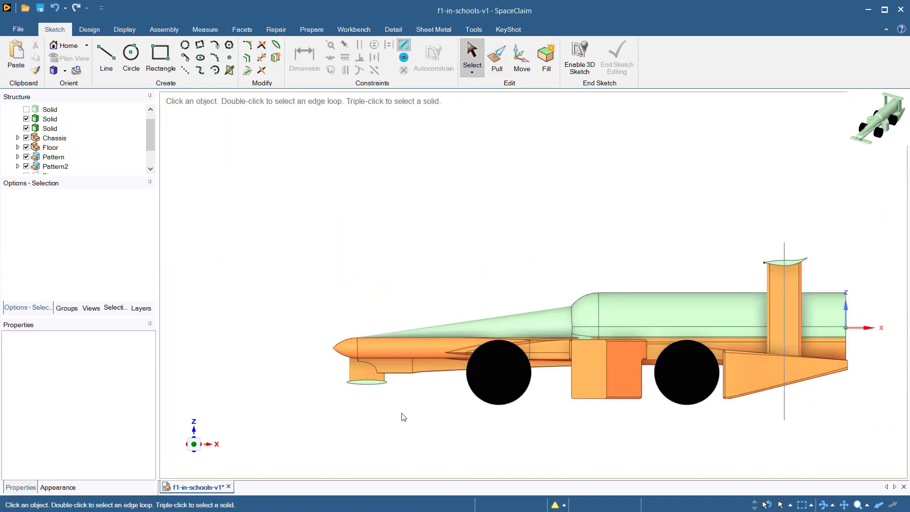
key(h)
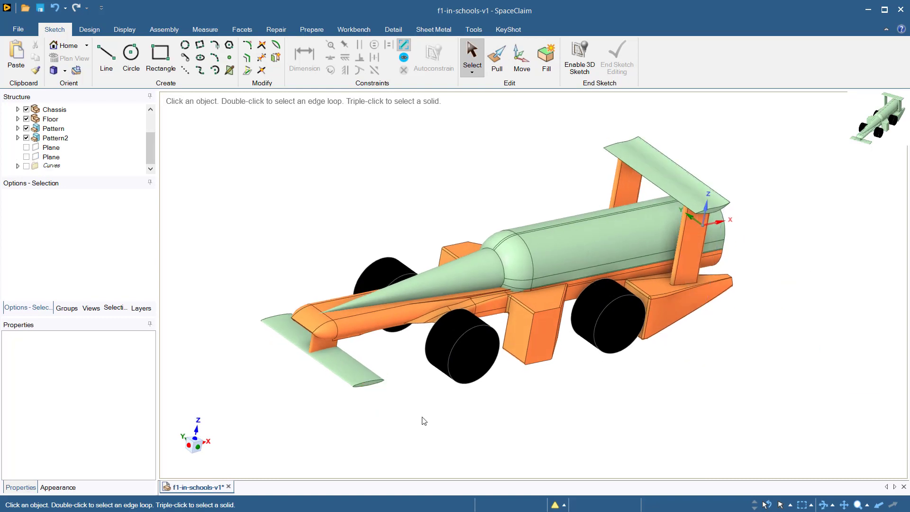